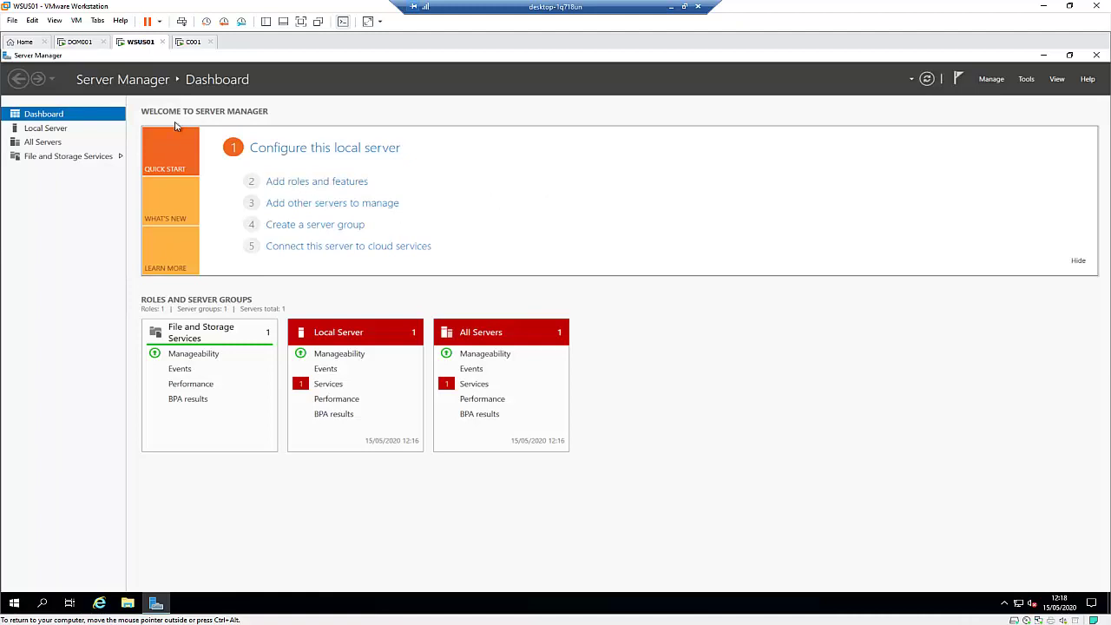
# View the DOM001 virtual machine and ping dom001 from a Command Prompt on WSUS01
pyautogui.click(78, 42)
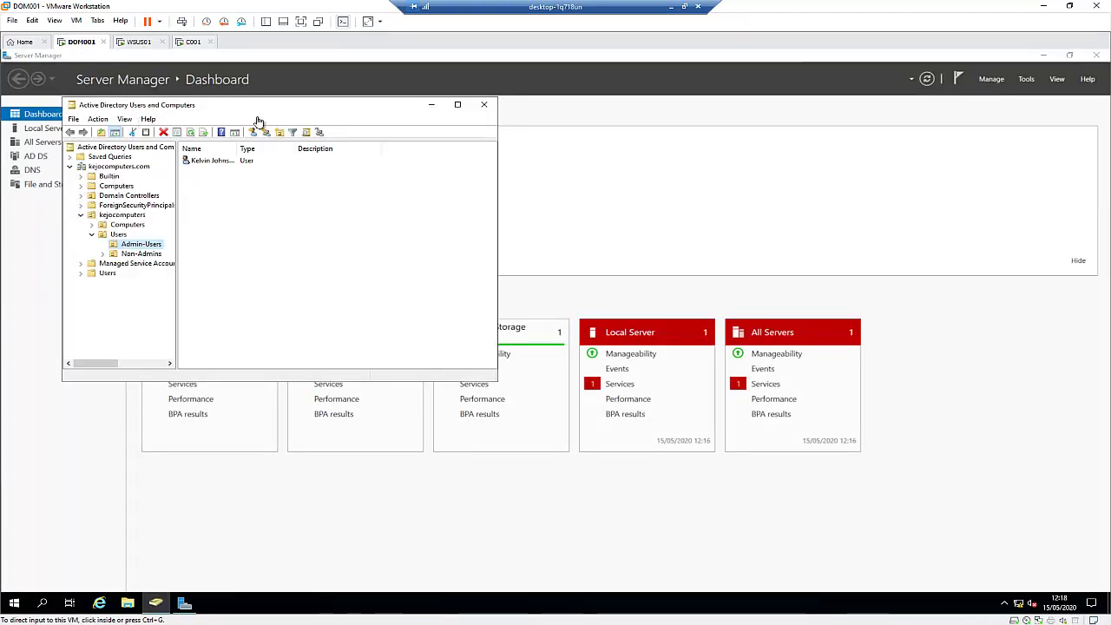
pyautogui.click(139, 42)
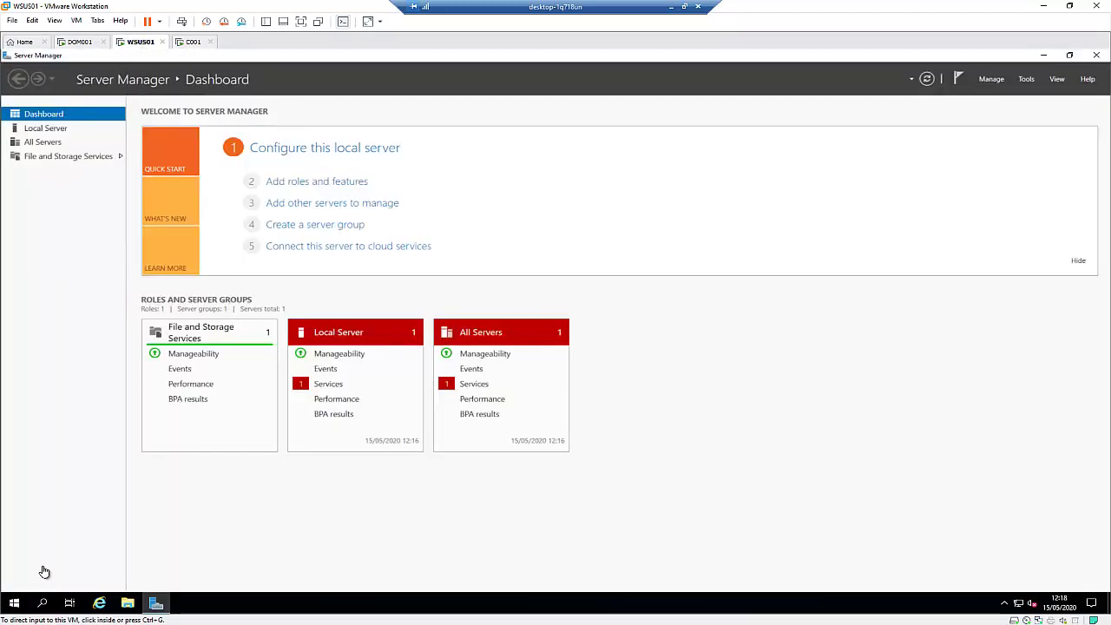
pyautogui.click(13, 605)
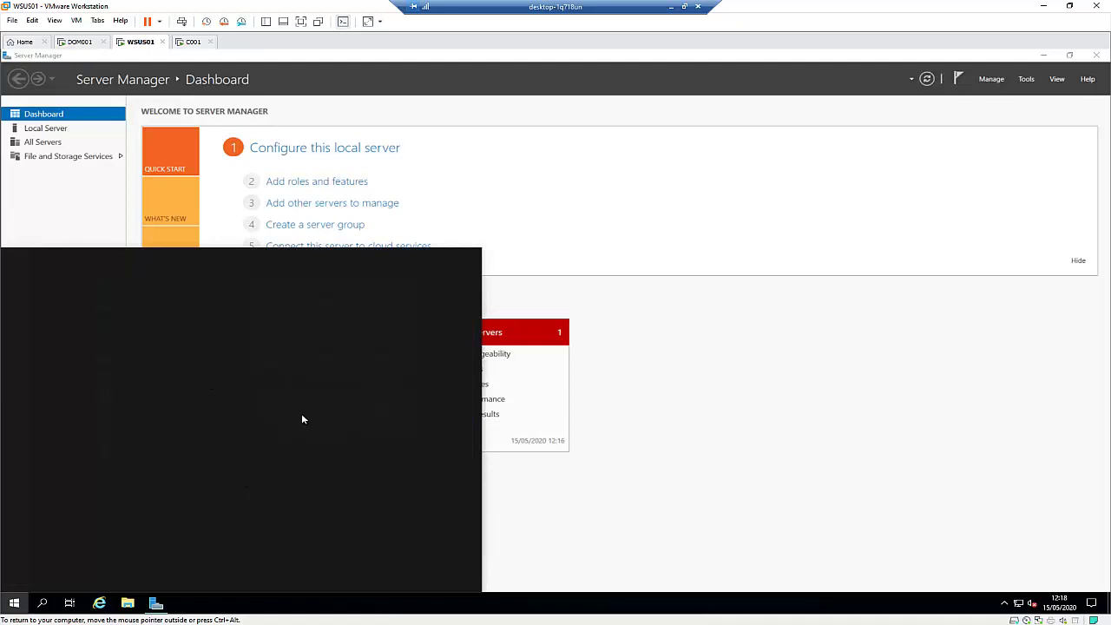
pyautogui.write('cmd')
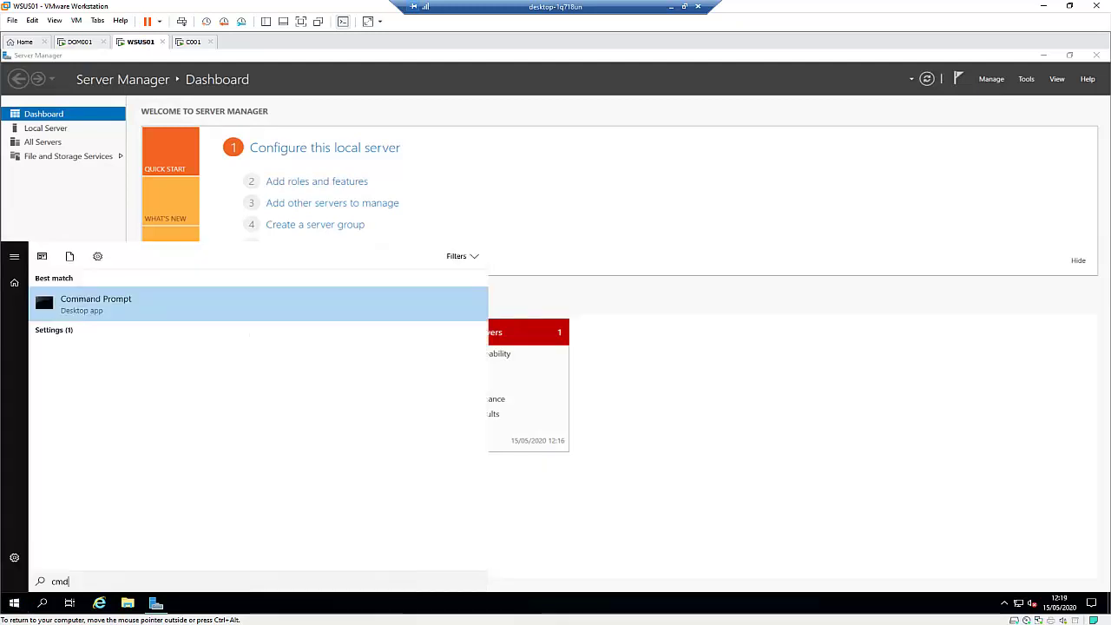
pyautogui.click(93, 311)
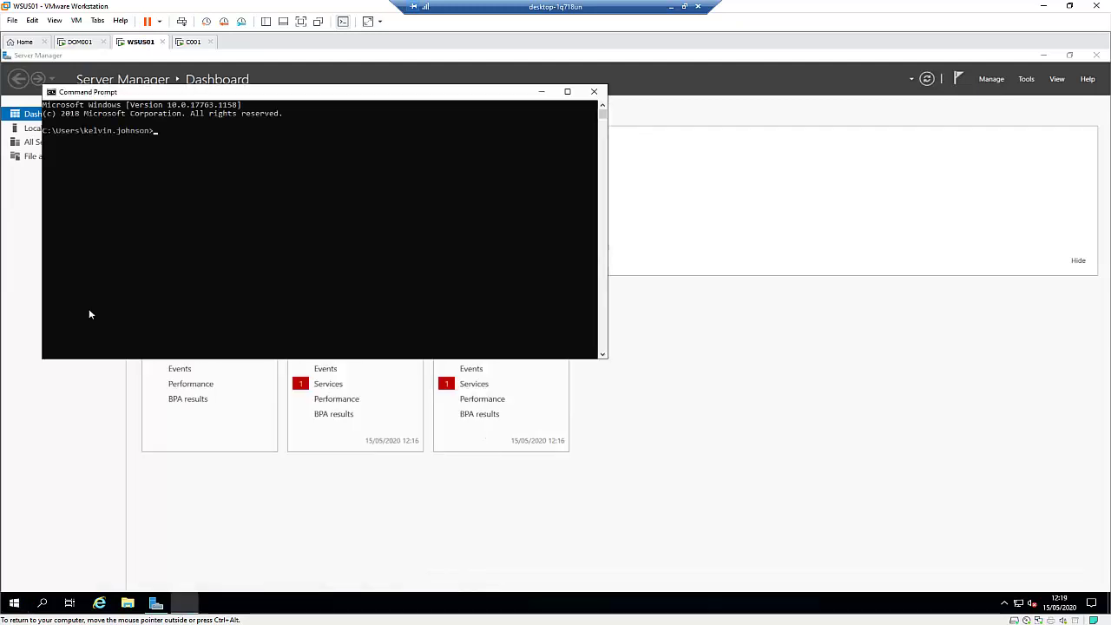
pyautogui.click(219, 233)
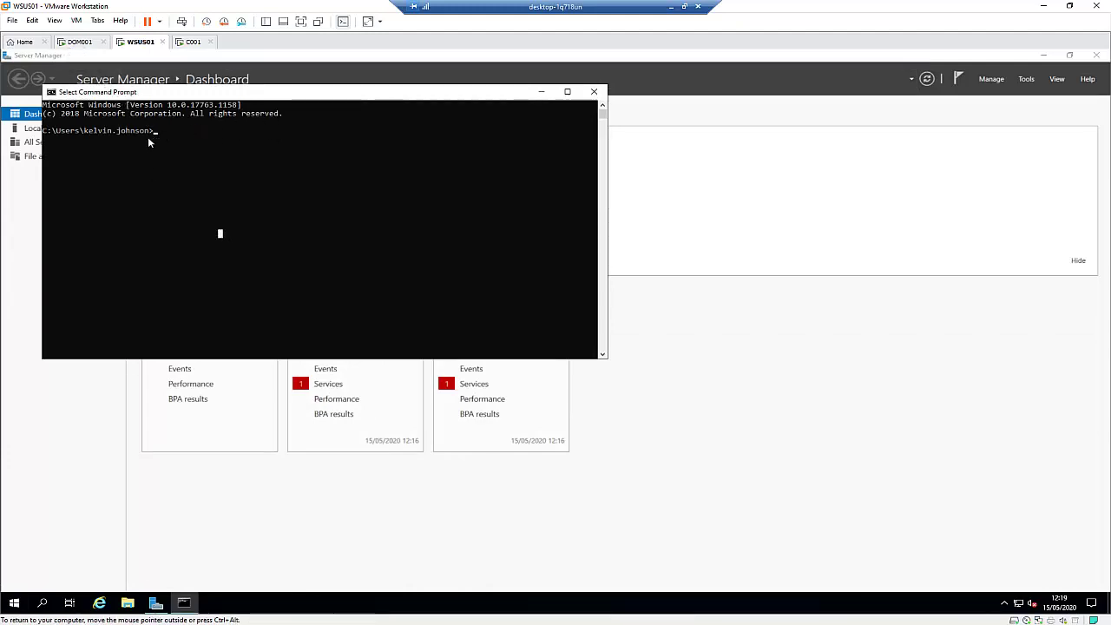
pyautogui.click(174, 131)
pyautogui.write('ping d')
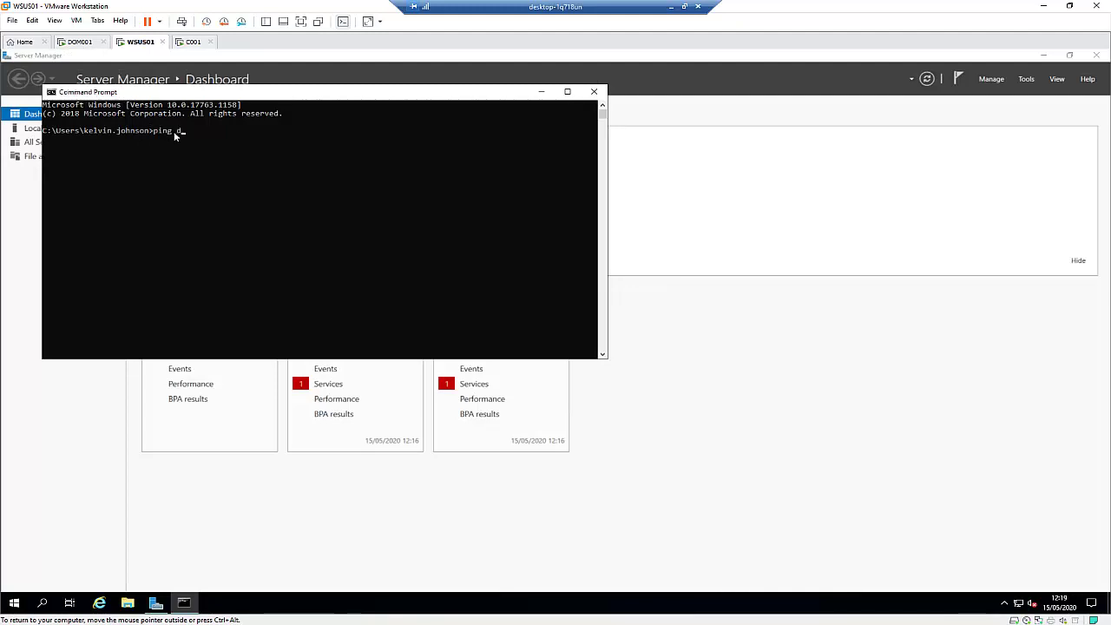
pyautogui.write('om001')
pyautogui.press('Return')
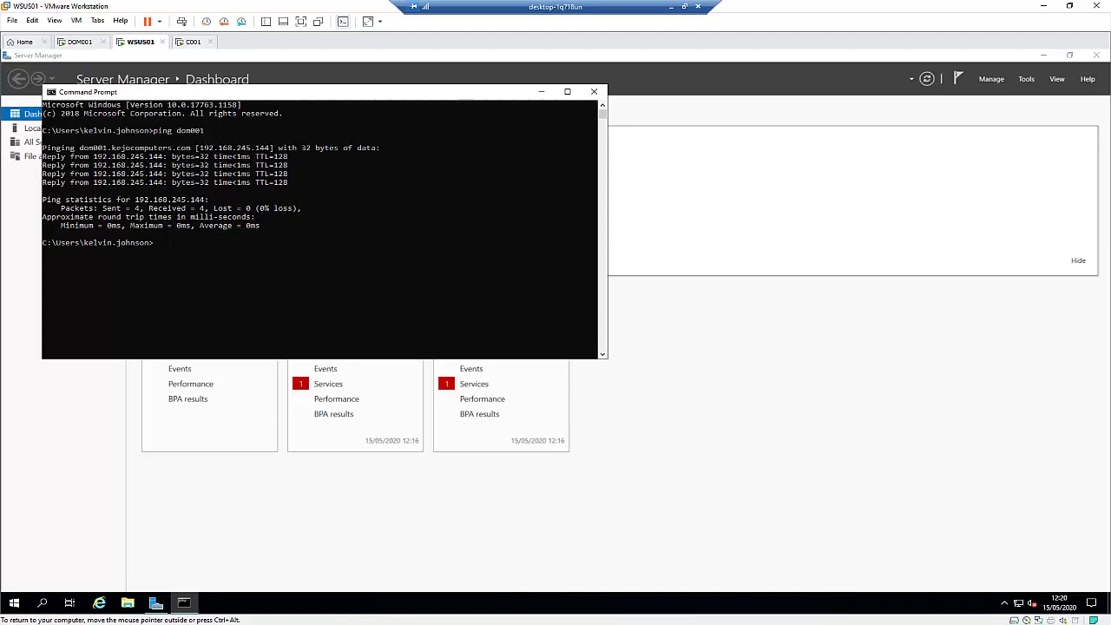
# Minimize Outlook on the C001 virtual machine and return to WSUS01
pyautogui.click(193, 44)
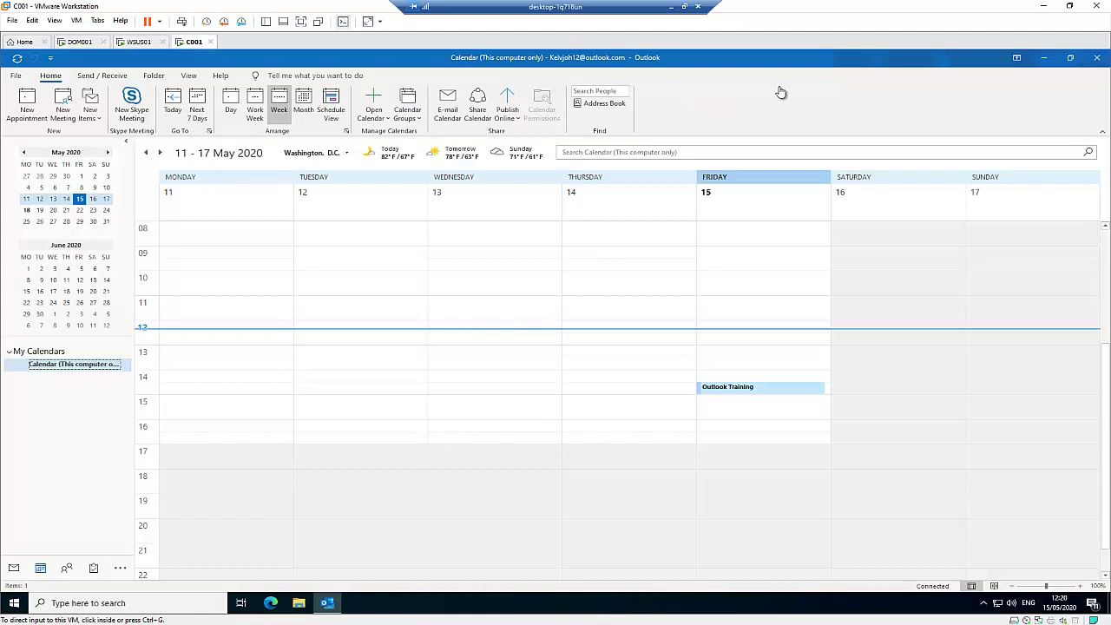
pyautogui.click(1043, 59)
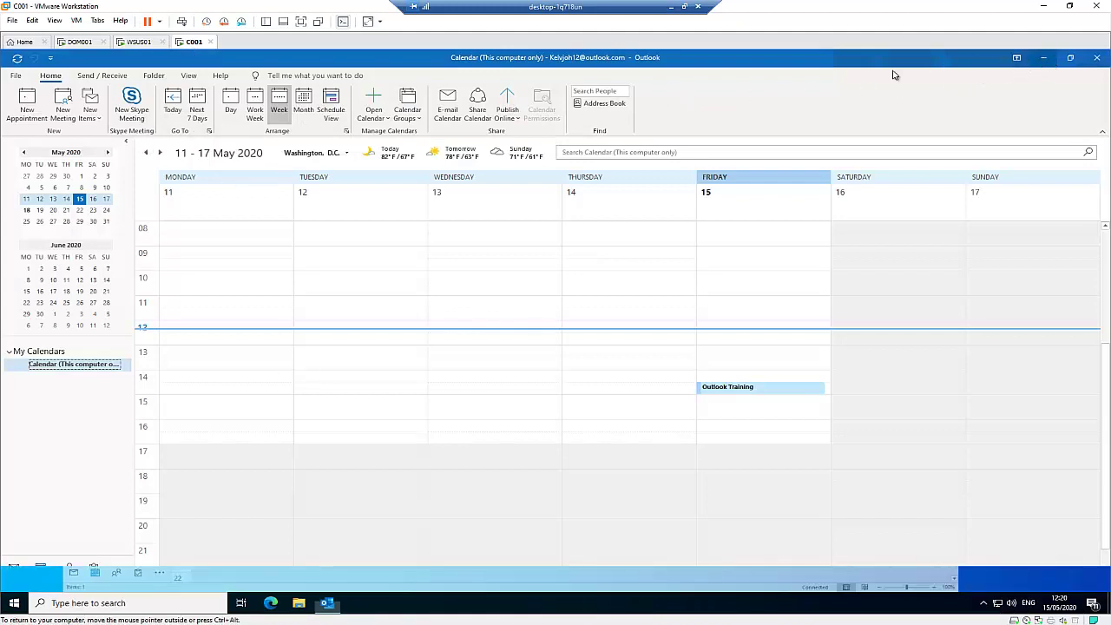
pyautogui.click(132, 41)
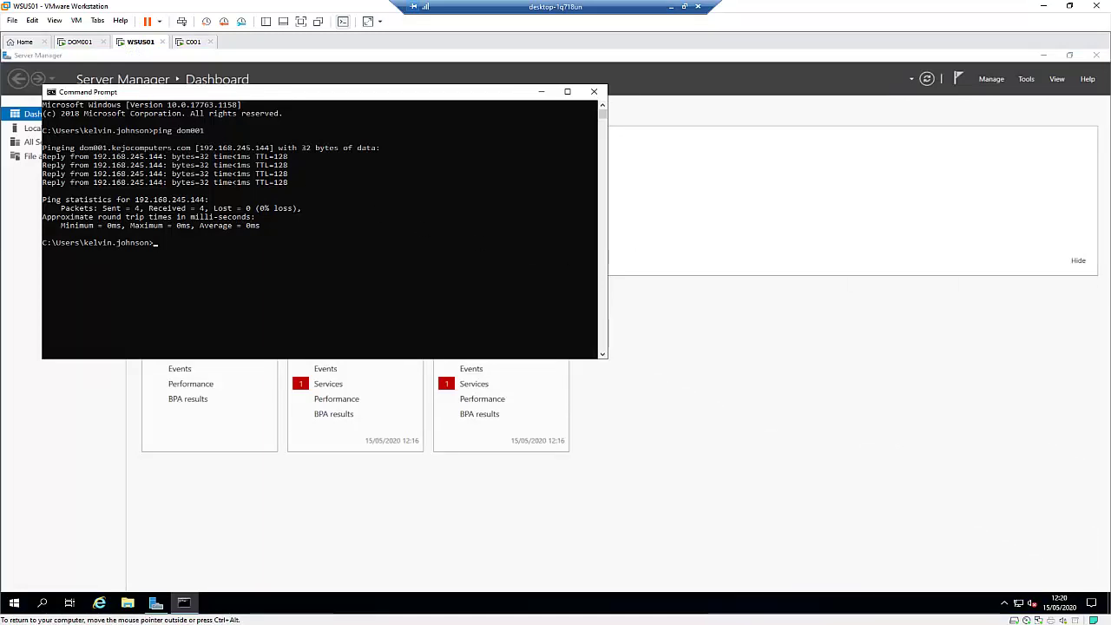
# Start adding roles and features with a role-based or feature-based installation, using WSUS01 from the server pool as the destination
pyautogui.click(928, 306)
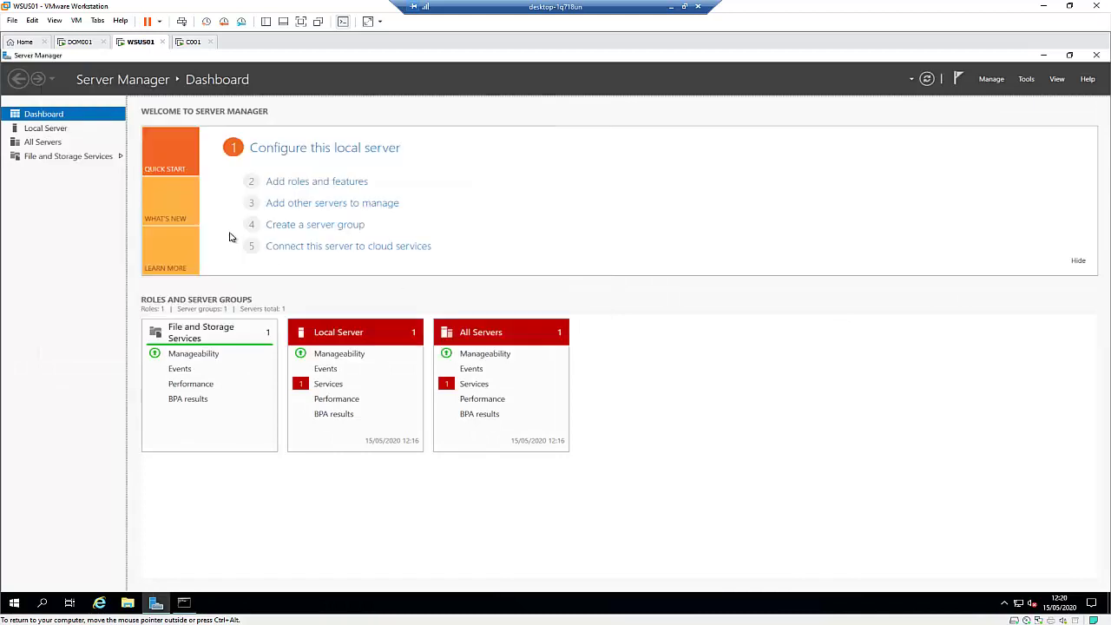
pyautogui.click(312, 183)
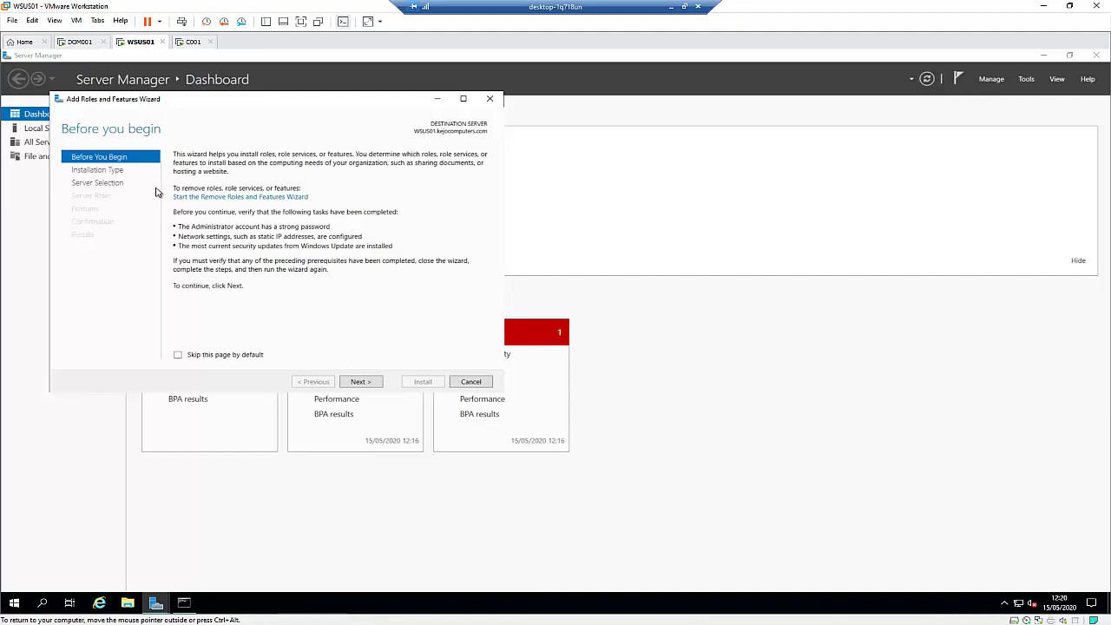
pyautogui.click(371, 385)
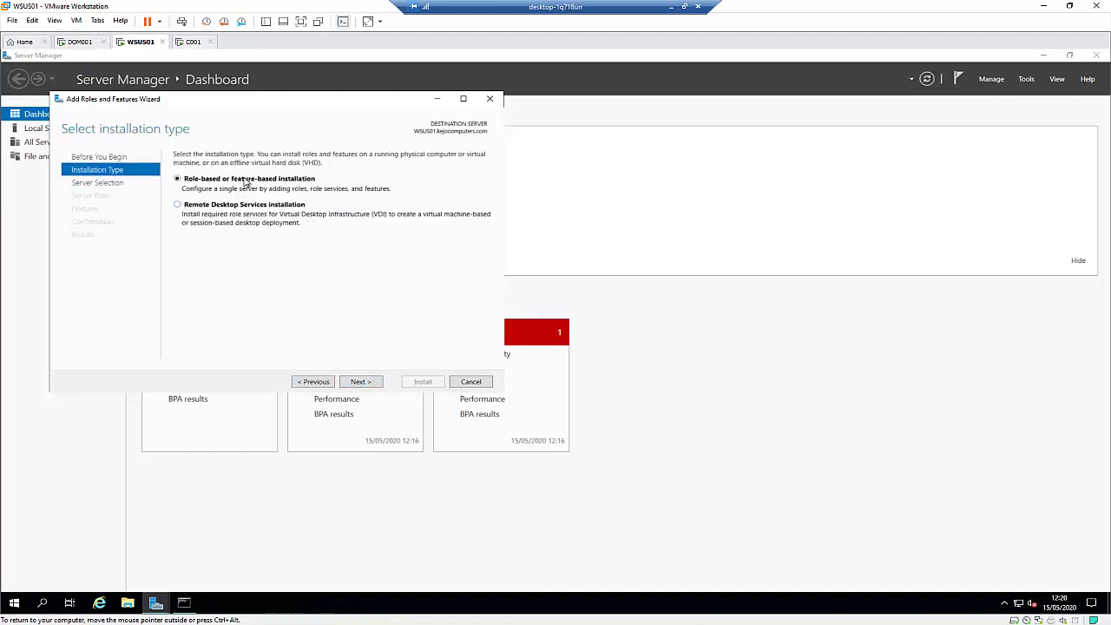
pyautogui.click(365, 385)
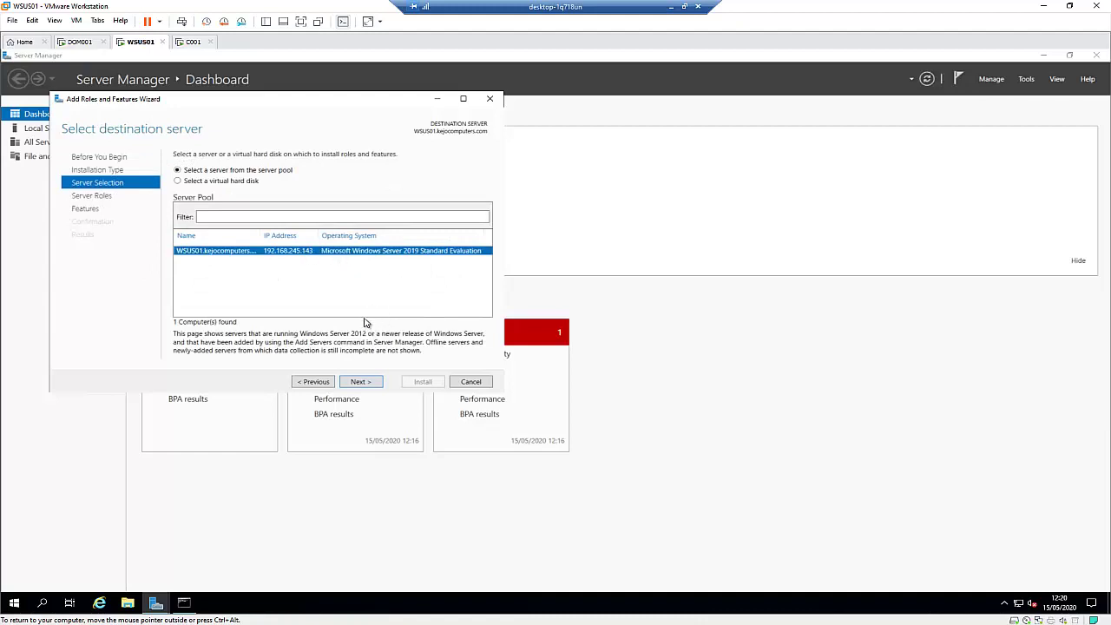
pyautogui.click(366, 384)
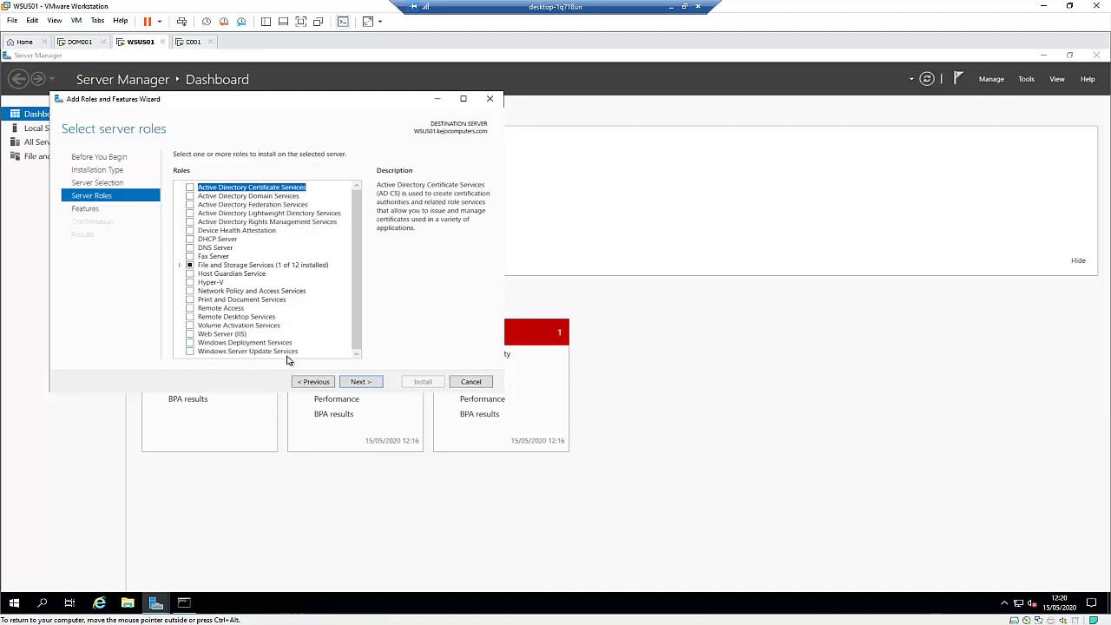
# Select the Windows Server Update Services role and add its required features, including the management tools
pyautogui.click(190, 353)
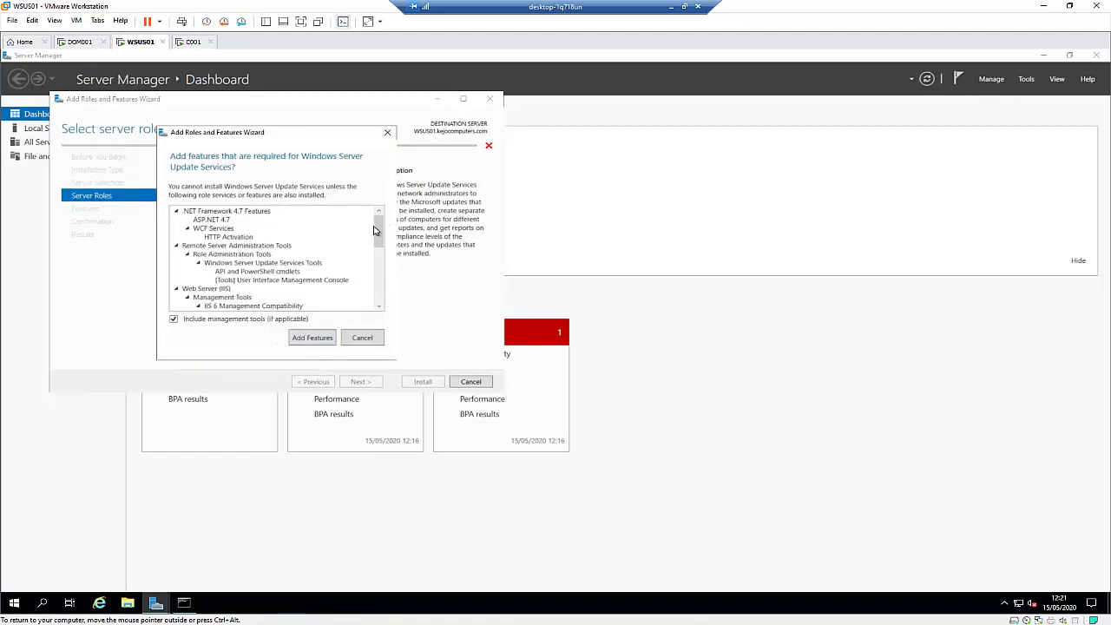
pyautogui.moveTo(377, 230); pyautogui.dragTo(378, 294)
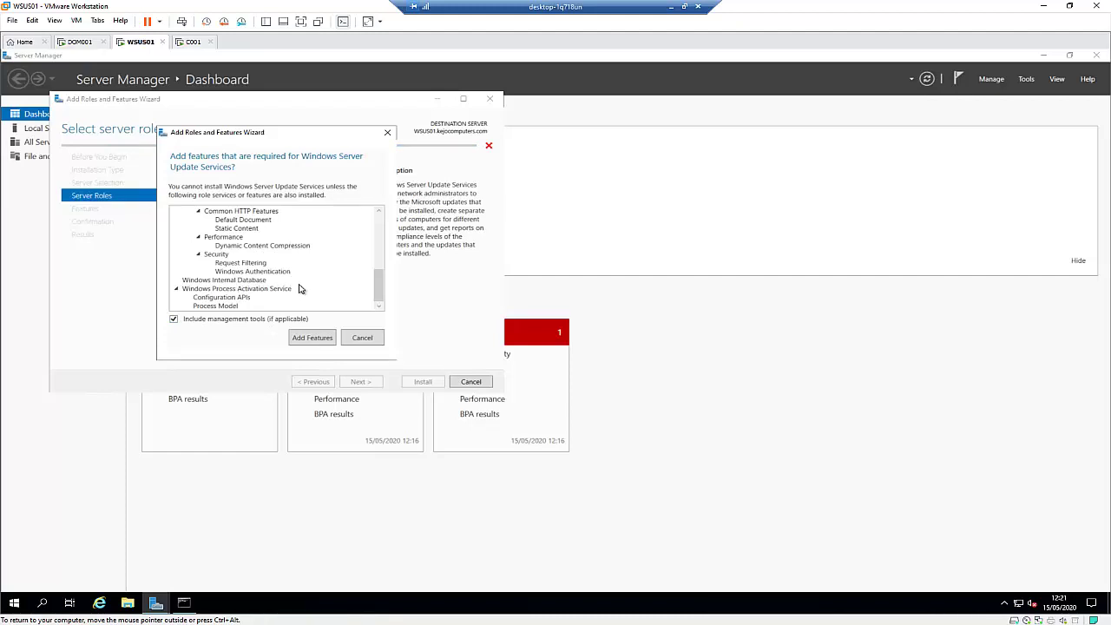
pyautogui.click(318, 341)
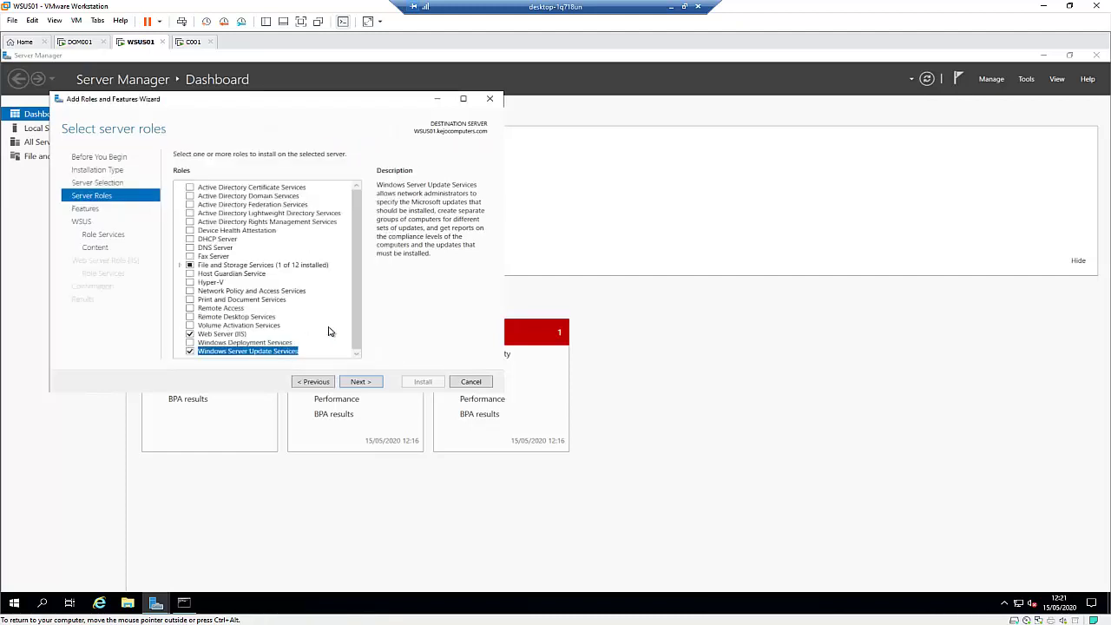
pyautogui.click(362, 382)
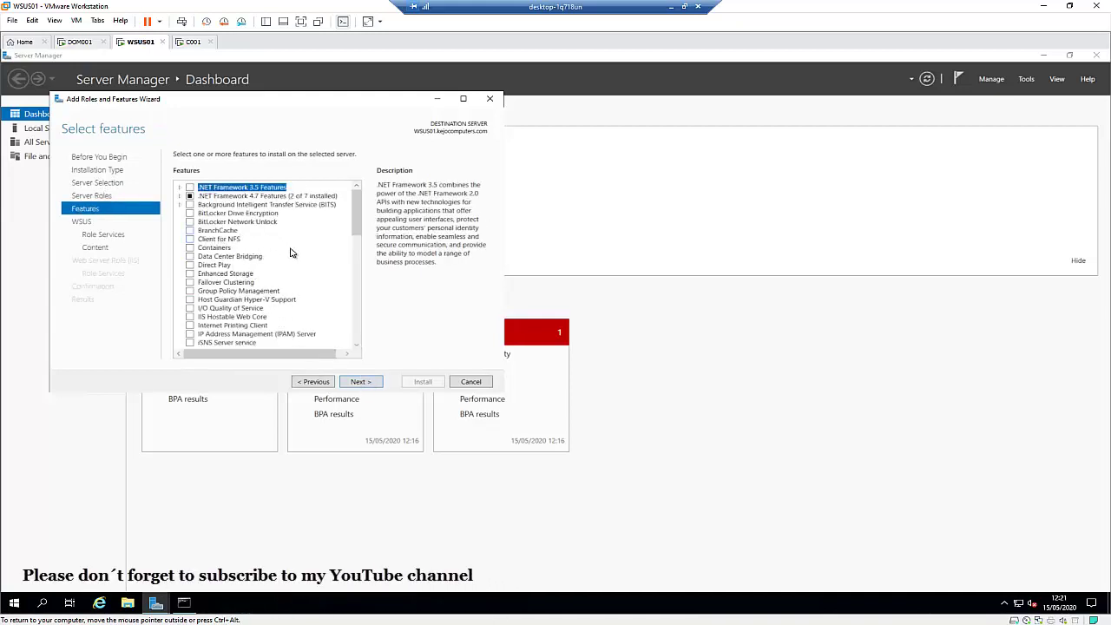
# Accept the default features and keep WID Connectivity and WSUS Services as the WSUS role services
pyautogui.scroll(-3, 291, 253)
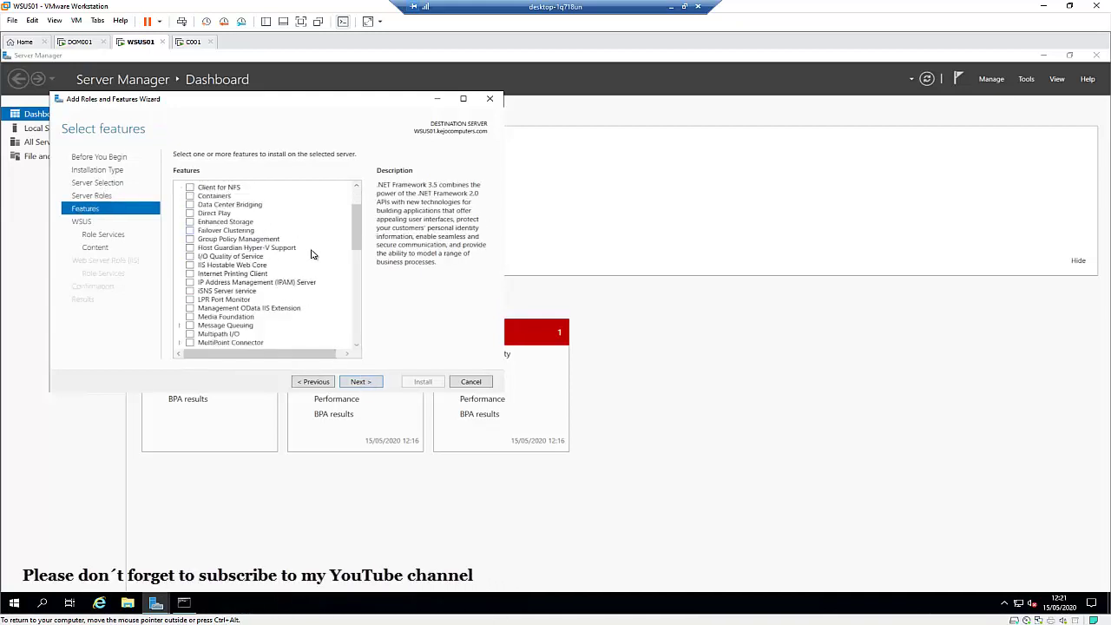
pyautogui.click(365, 383)
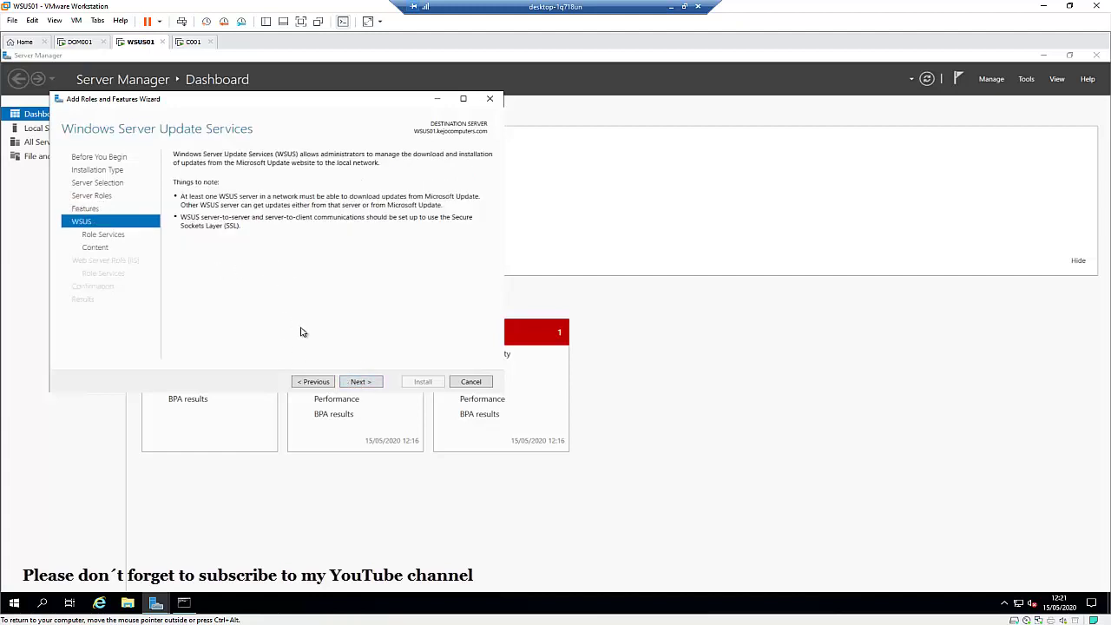
pyautogui.click(364, 383)
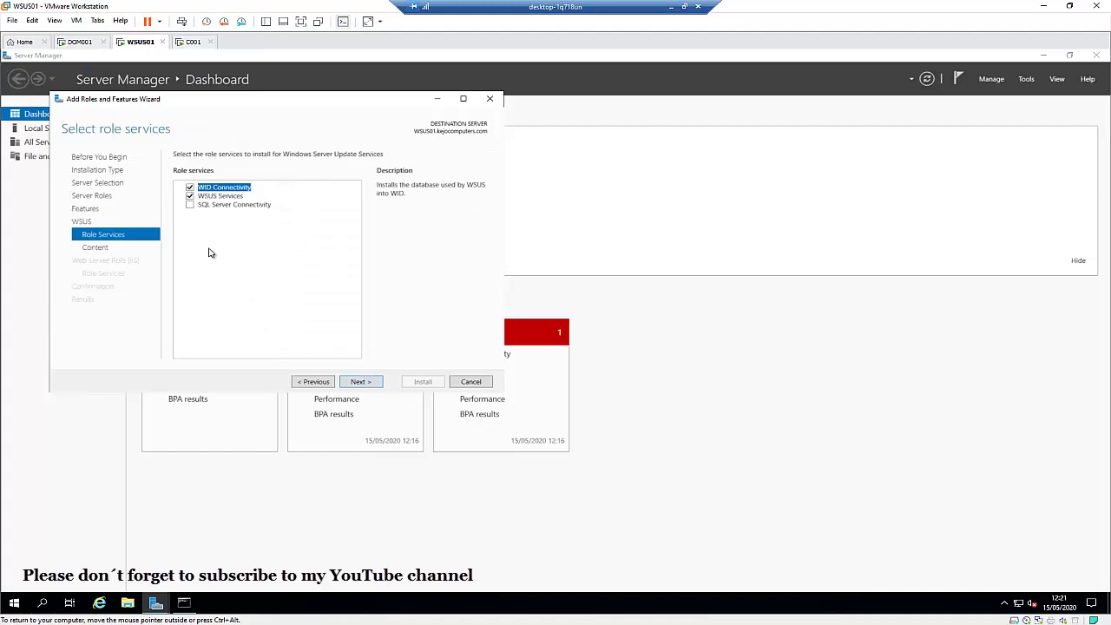
pyautogui.click(217, 197)
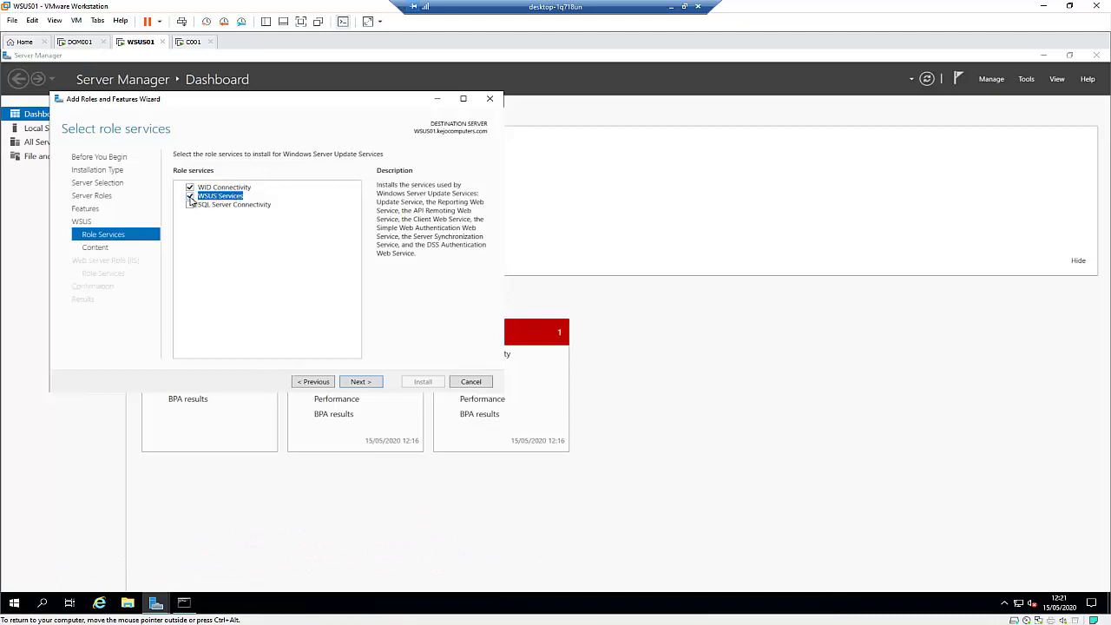
pyautogui.click(190, 196)
pyautogui.click(360, 339)
pyautogui.click(362, 382)
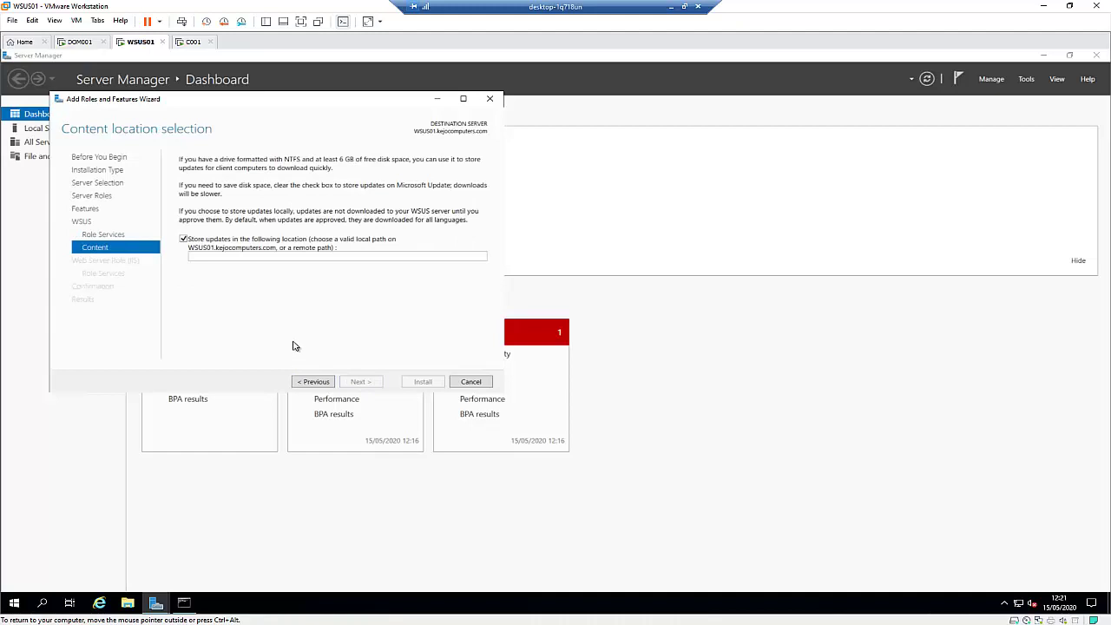
# Set the update storage location to E:\WSUS-Updates and check that folder on the Software (E:) drive
pyautogui.click(241, 256)
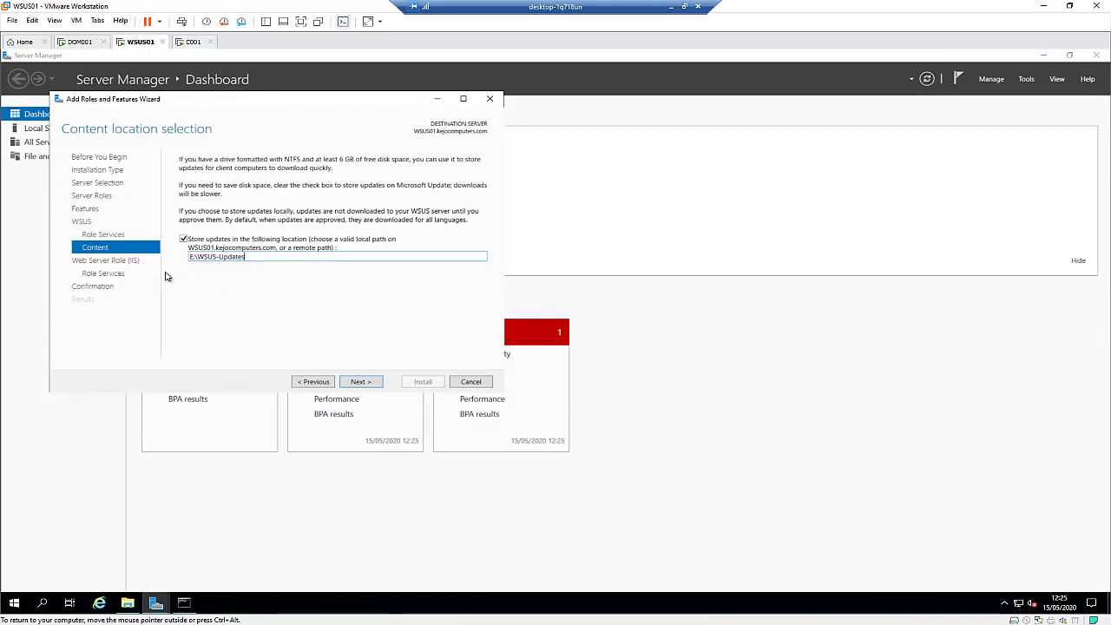
pyautogui.click(128, 602)
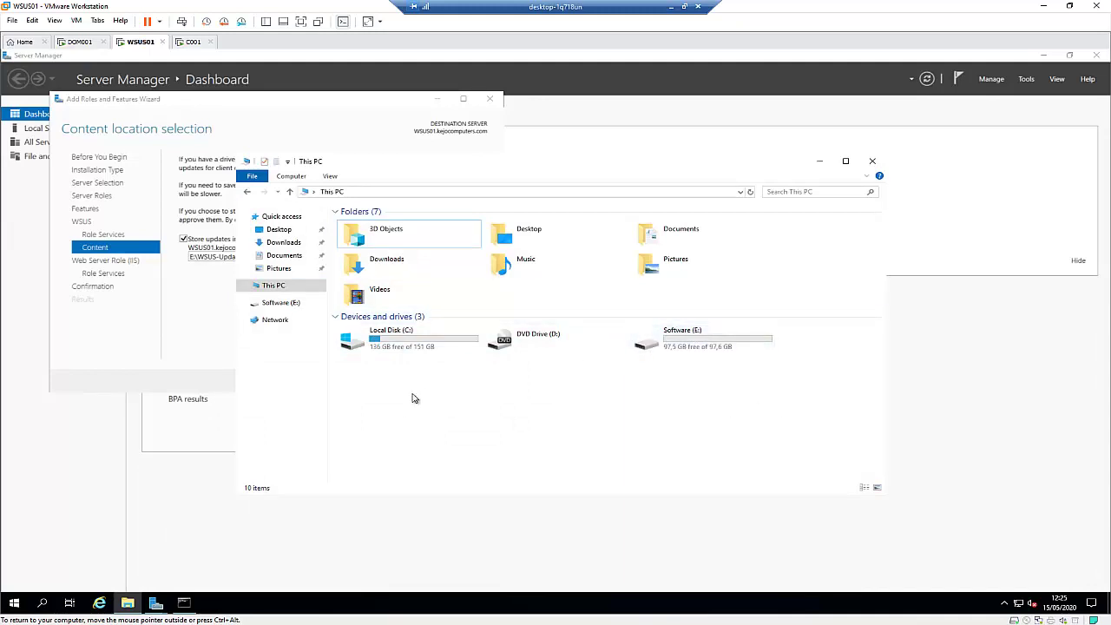
pyautogui.doubleClick(649, 353)
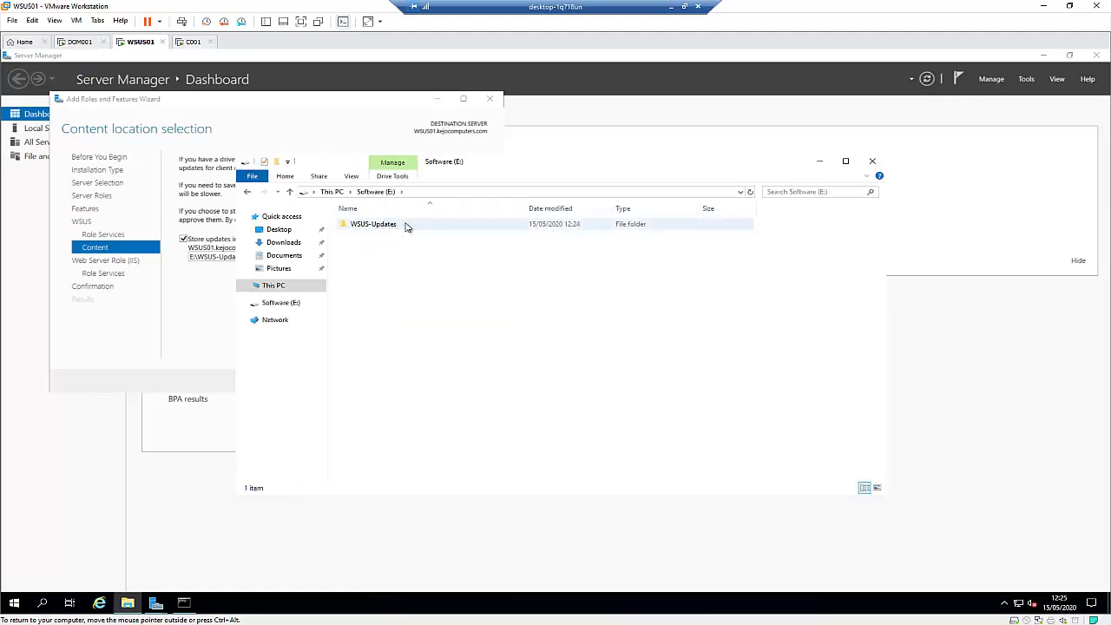
pyautogui.click(819, 161)
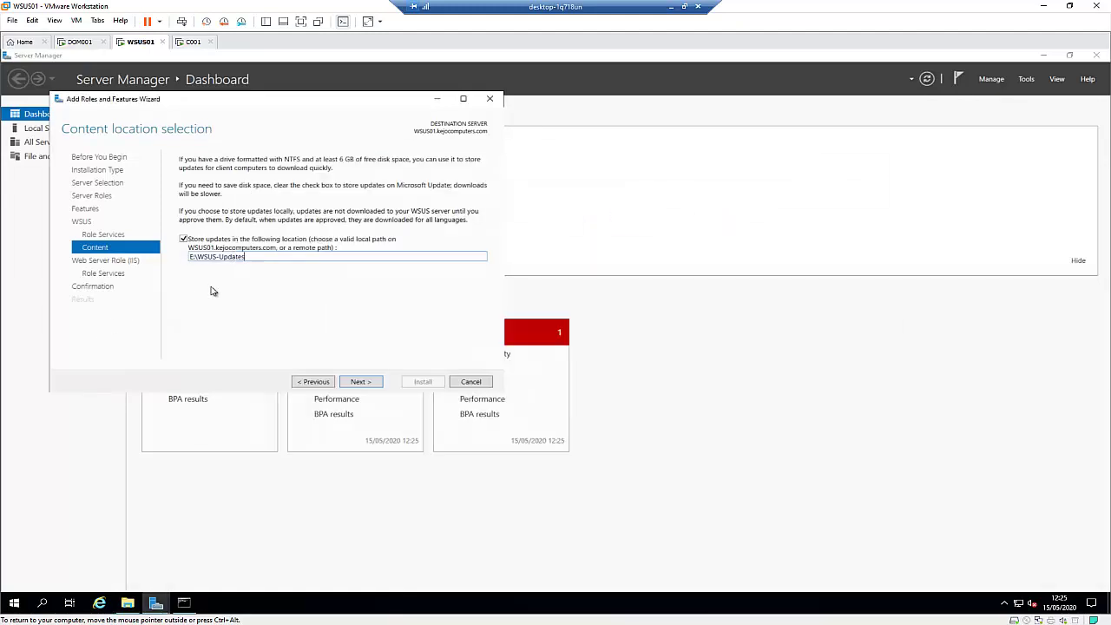
pyautogui.click(361, 381)
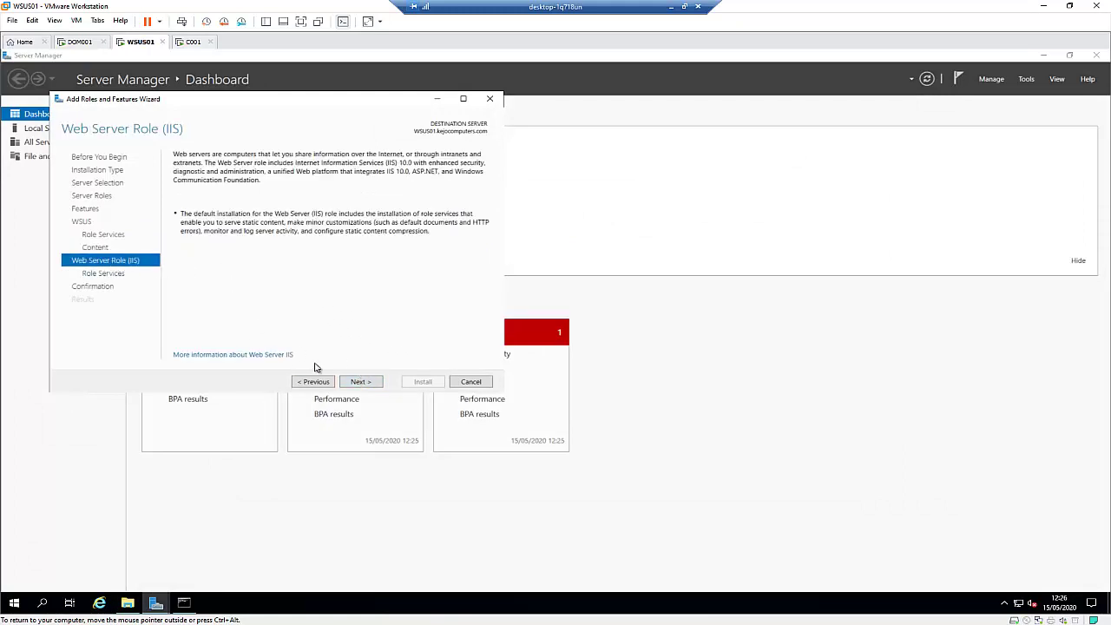
# Accept the default Web Server (IIS) role services and install the selected roles and features
pyautogui.click(366, 384)
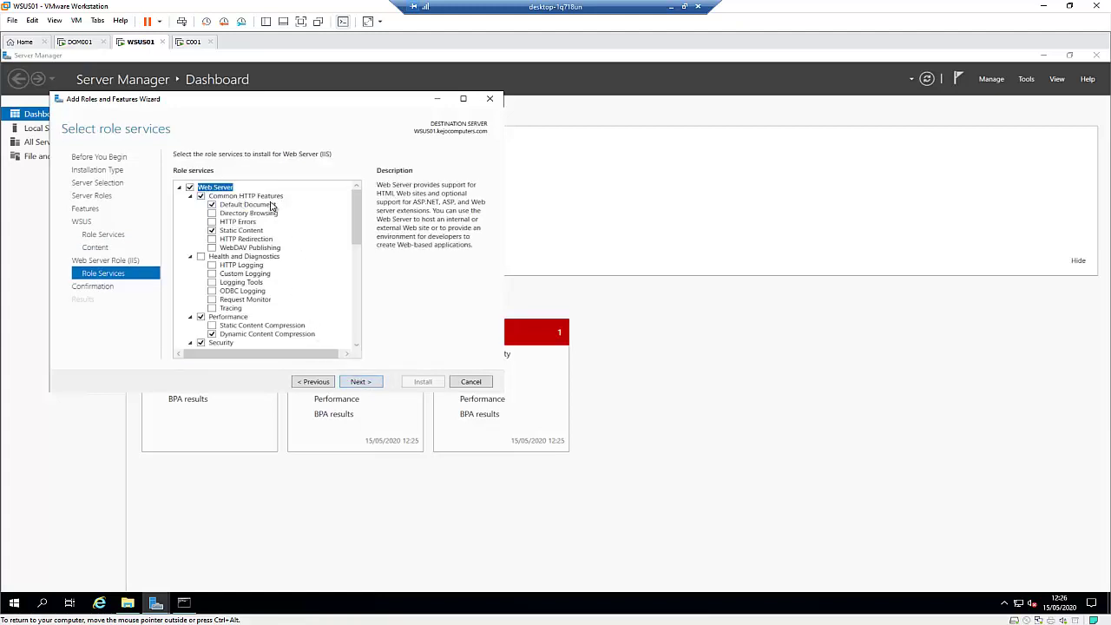
pyautogui.scroll(-1, 280, 236)
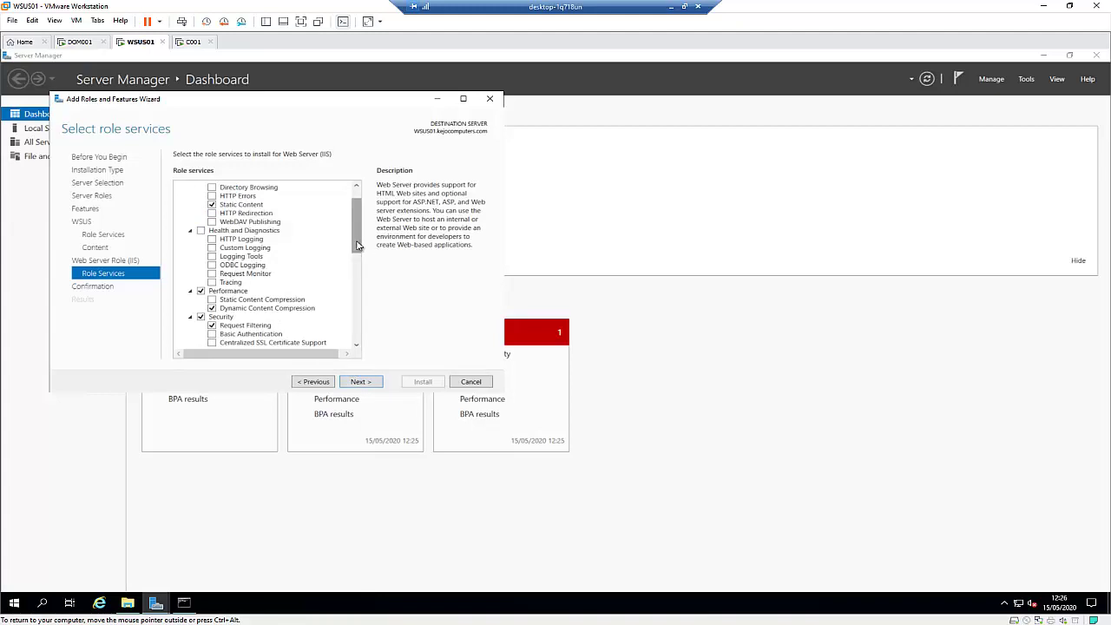
pyautogui.moveTo(356, 243); pyautogui.dragTo(361, 336)
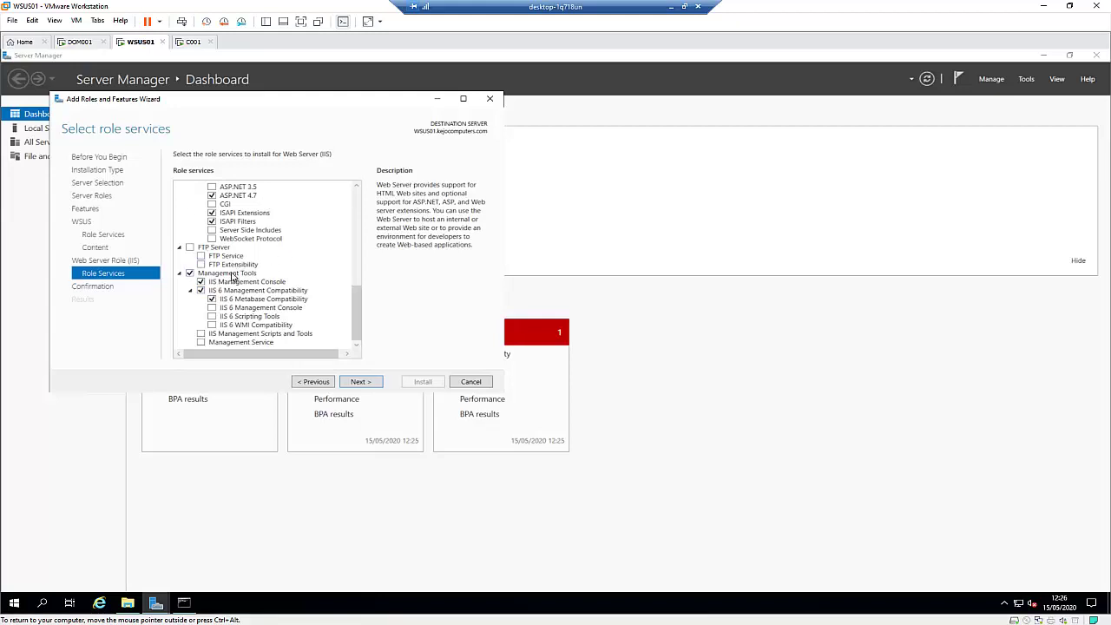
pyautogui.click(365, 383)
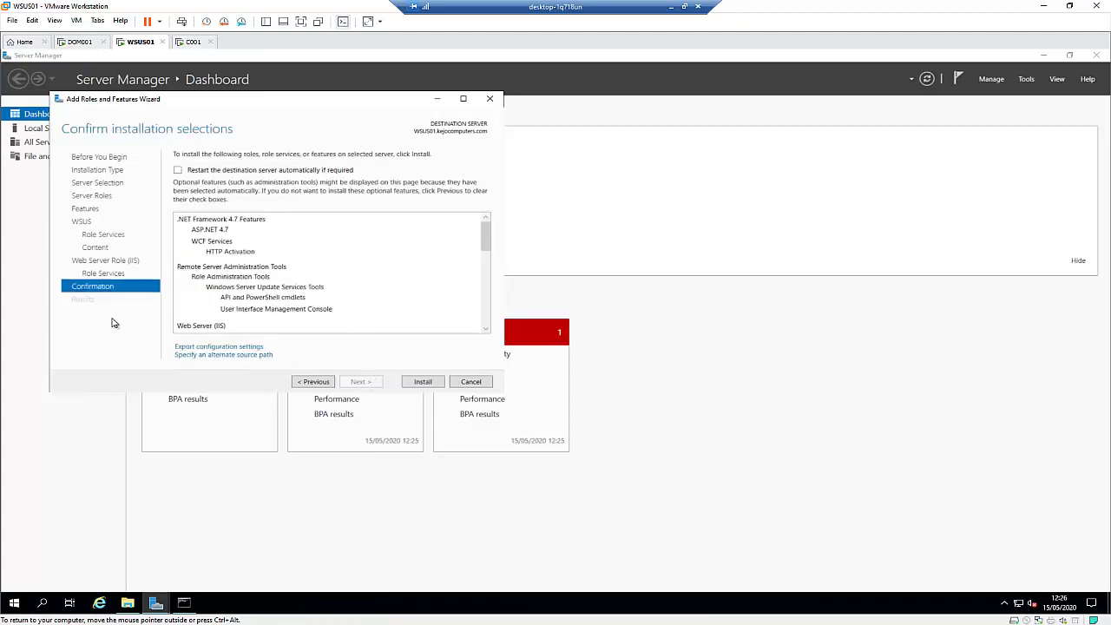
pyautogui.click(423, 381)
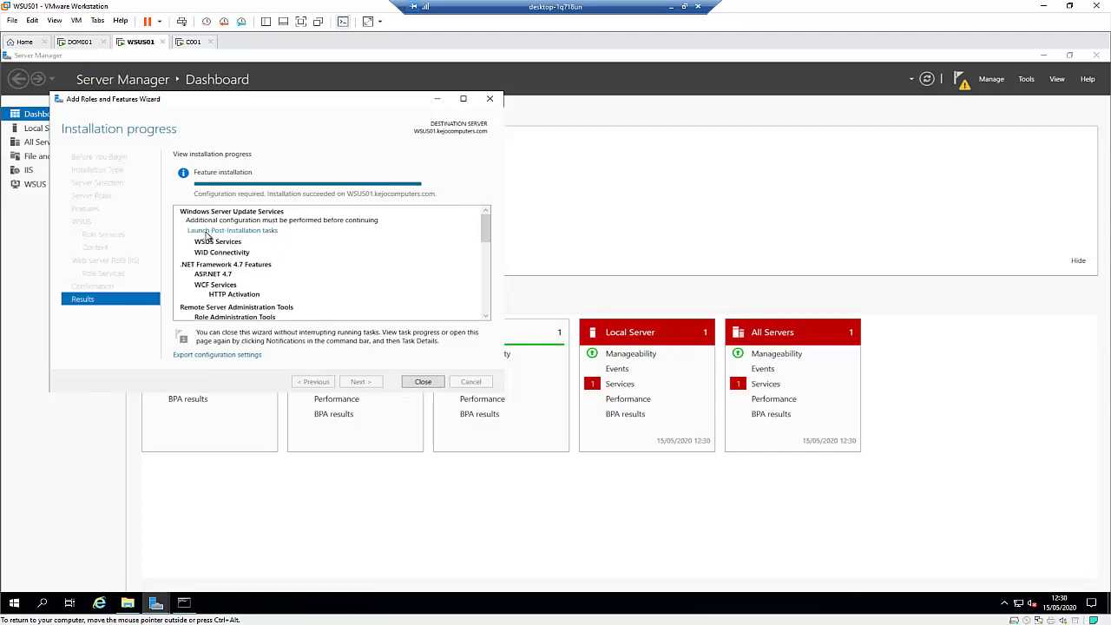
# Run the WSUS post-installation tasks, close the leftover Command Prompt, and open the Windows Server Update Services configuration wizard
pyautogui.click(253, 232)
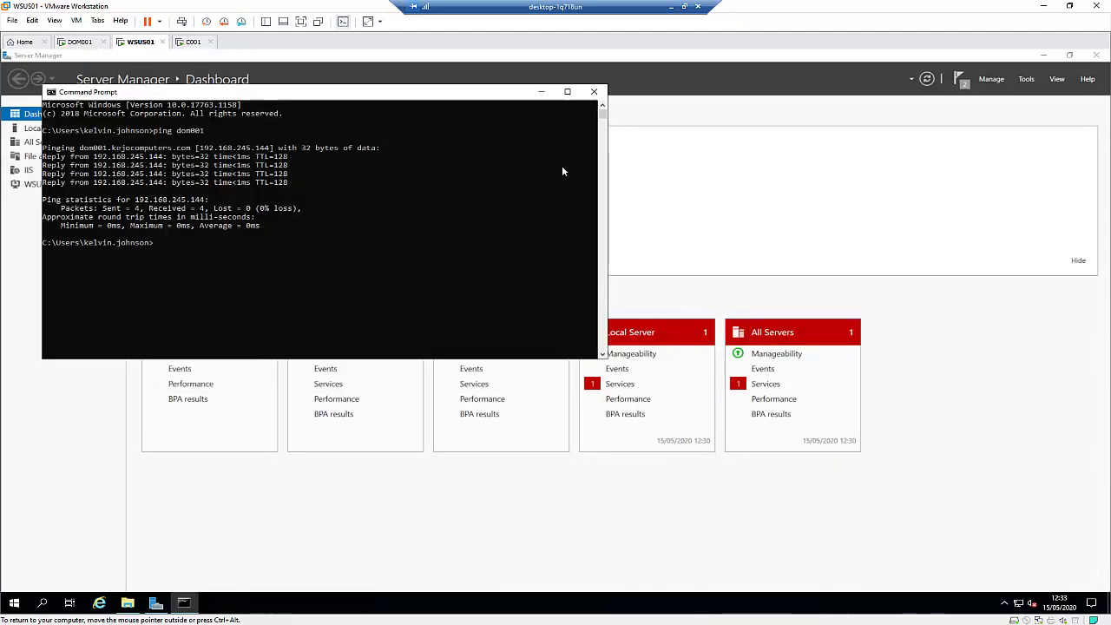
pyautogui.click(594, 92)
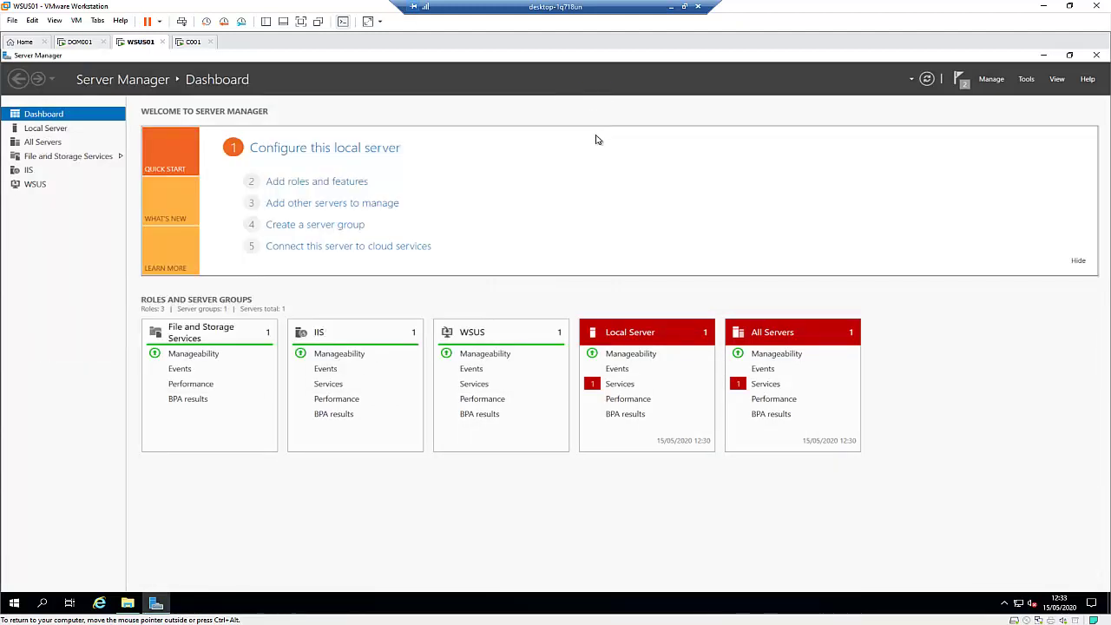
pyautogui.click(1026, 79)
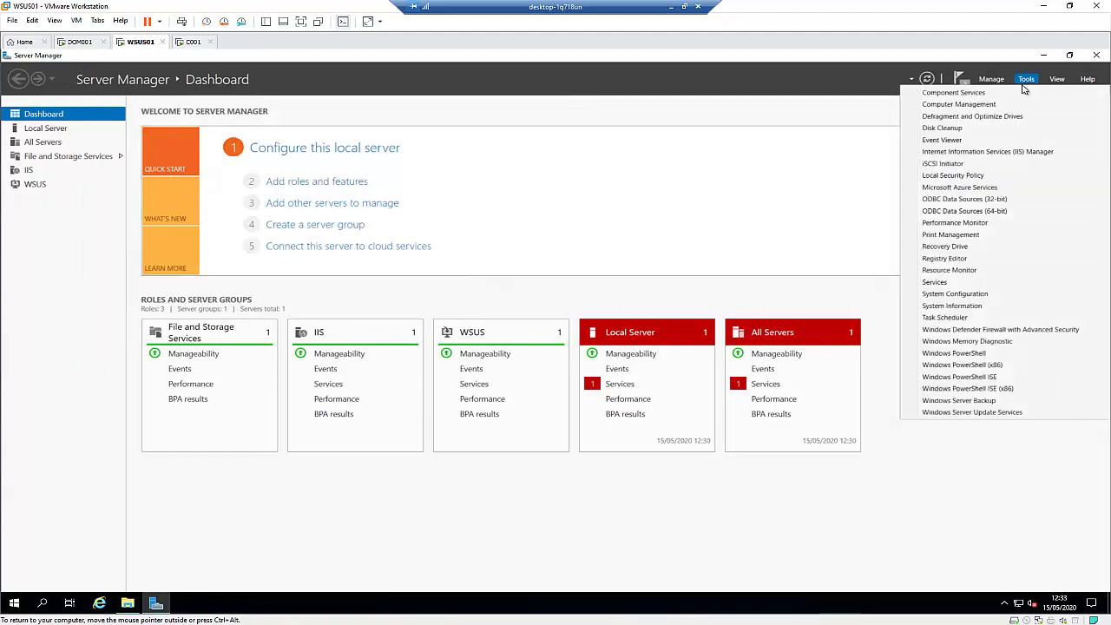
pyautogui.click(976, 415)
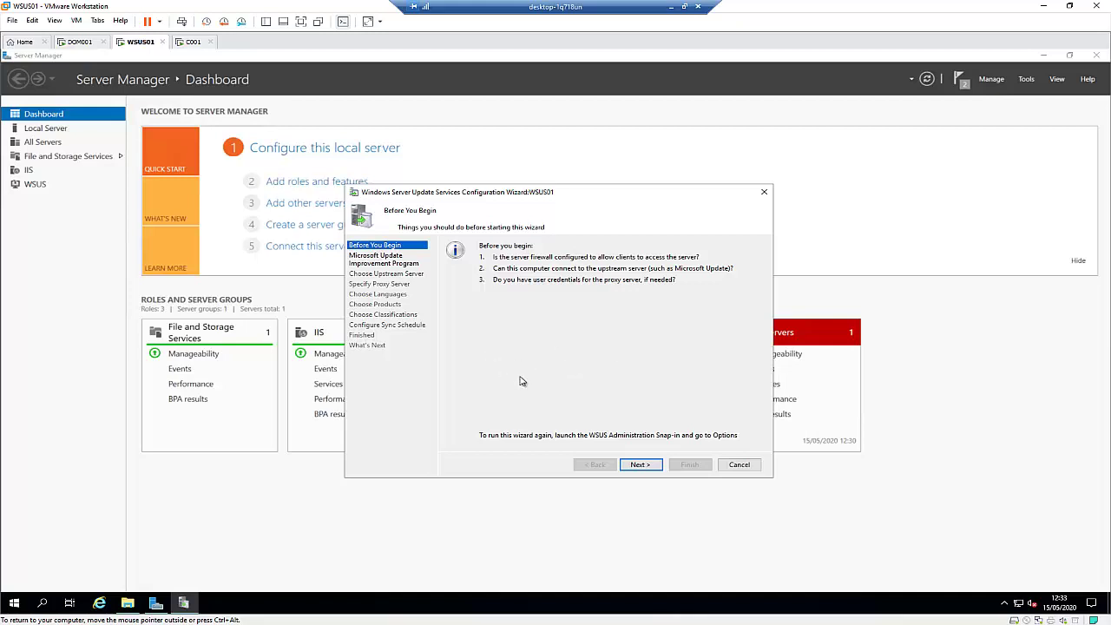
# Proceed past the preliminary checks and opt out of the Microsoft Update Improvement Program
pyautogui.click(640, 464)
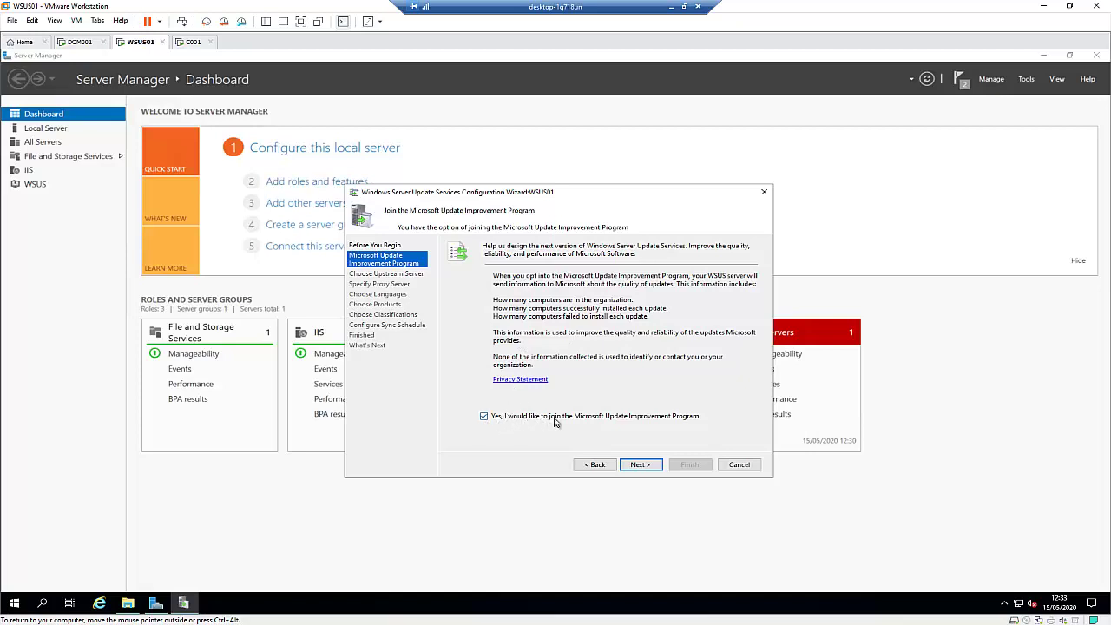
pyautogui.click(486, 418)
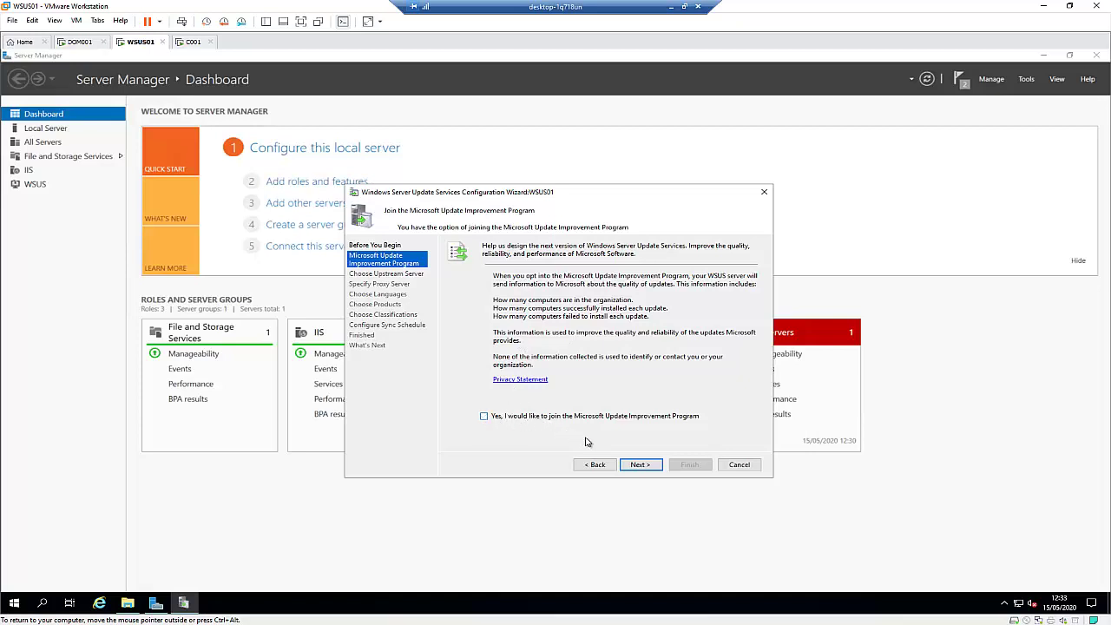
pyautogui.click(639, 464)
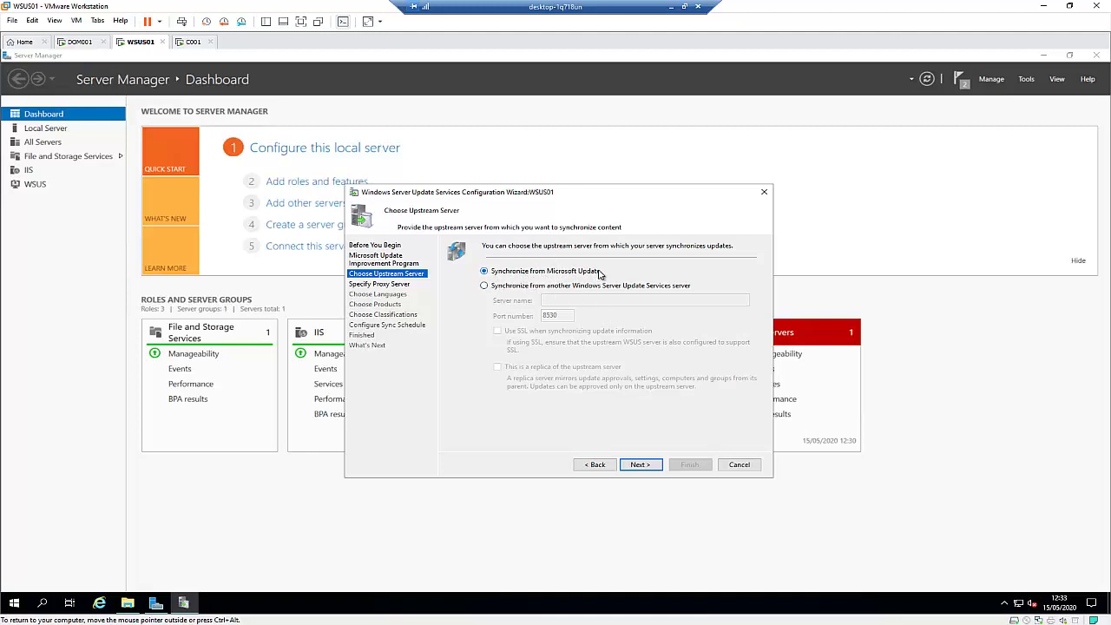
# Compare the upstream server options and choose to synchronize from Microsoft Update
pyautogui.click(505, 290)
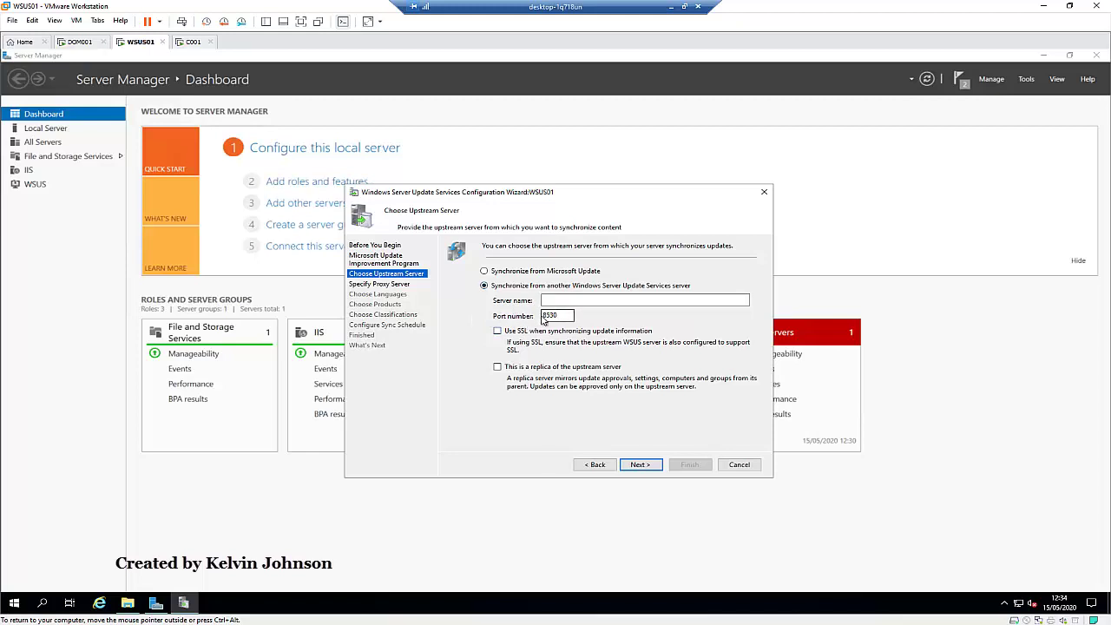
pyautogui.click(515, 273)
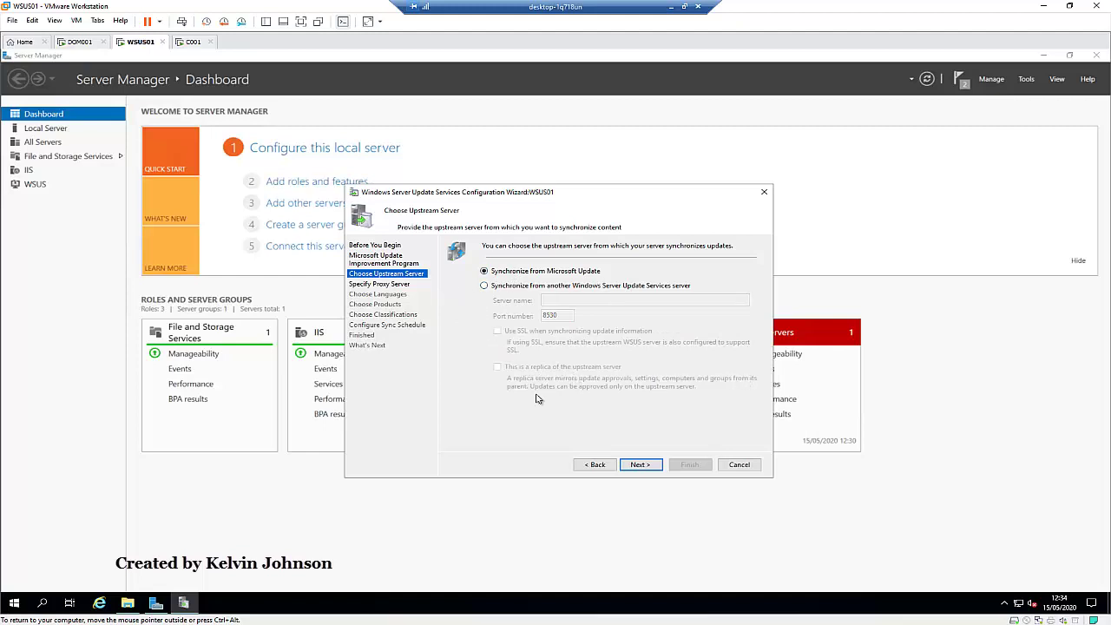
pyautogui.click(640, 465)
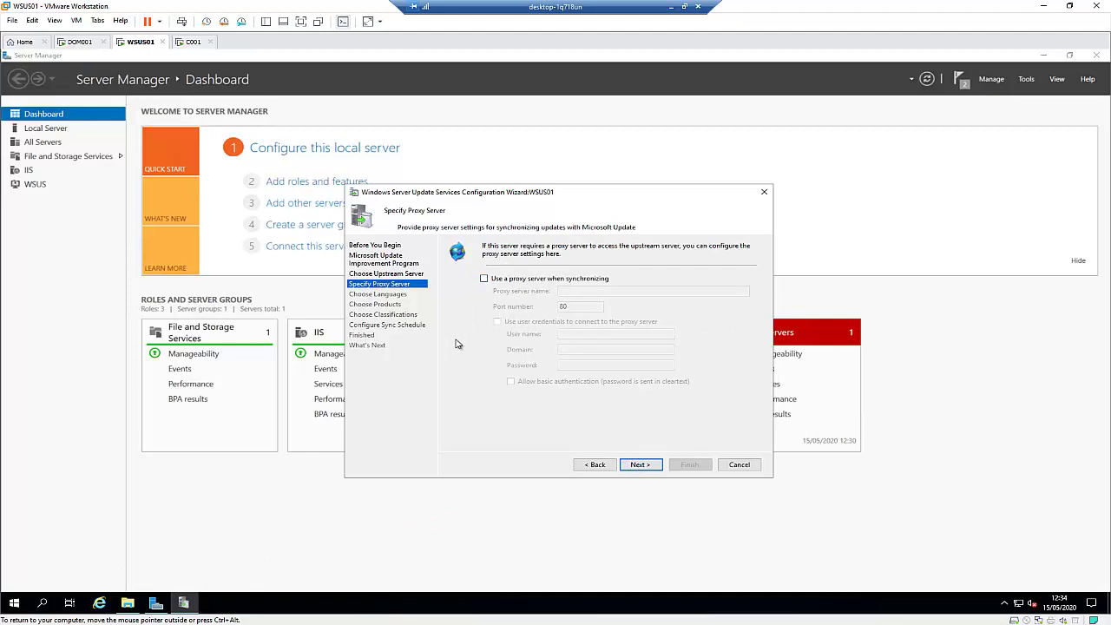
pyautogui.click(499, 281)
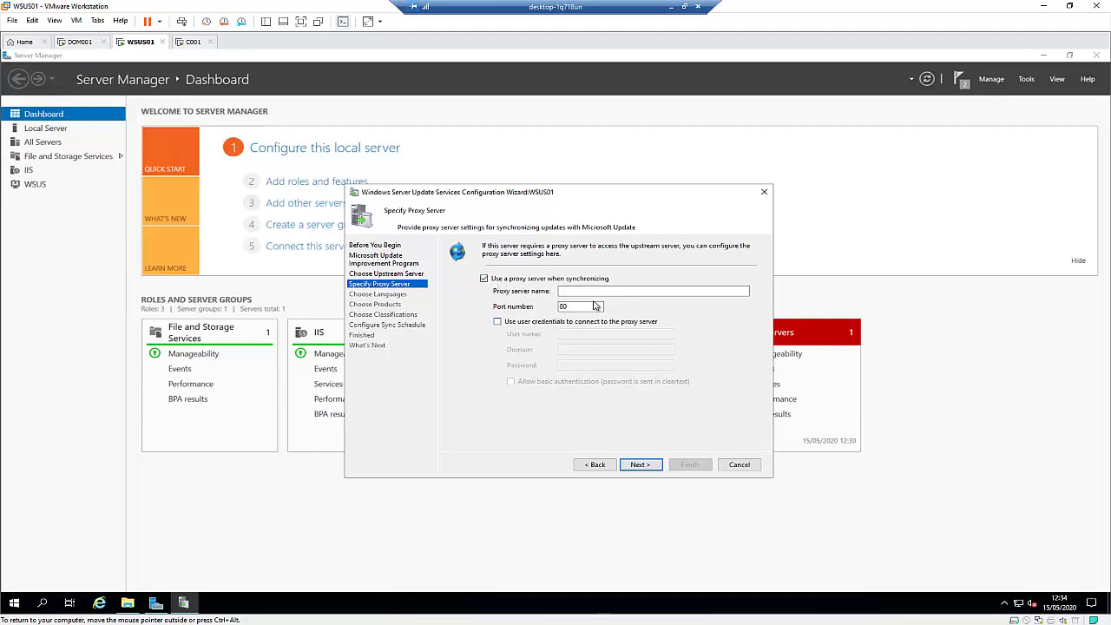
pyautogui.click(518, 324)
pyautogui.click(516, 323)
pyautogui.click(497, 279)
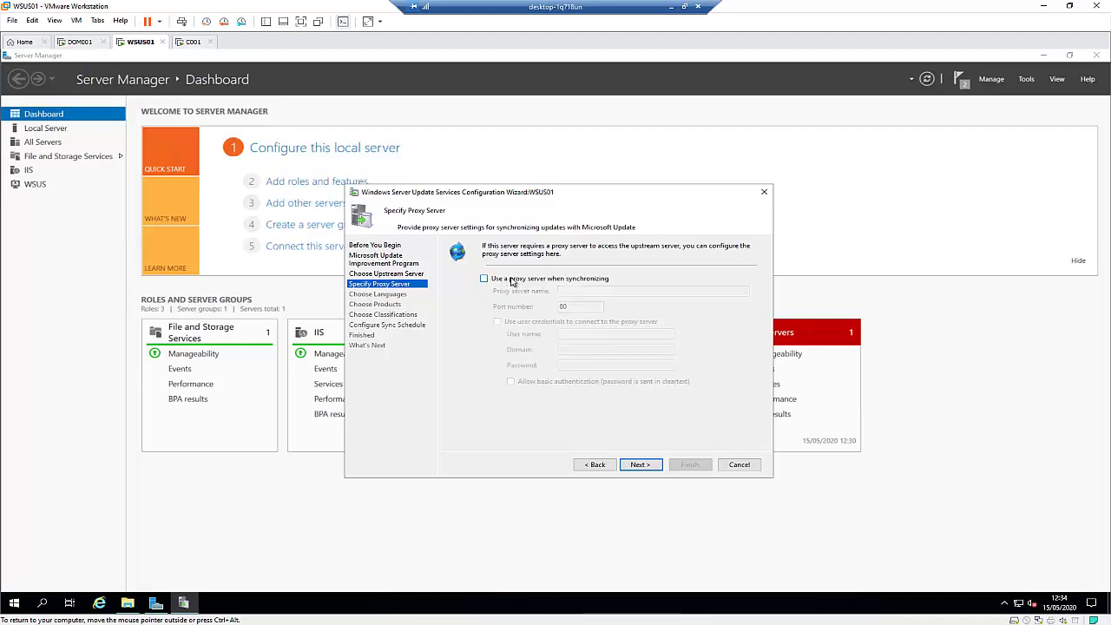
# Connect to Microsoft Update without a proxy to download the update information, and keep English as the only update language
pyautogui.click(641, 464)
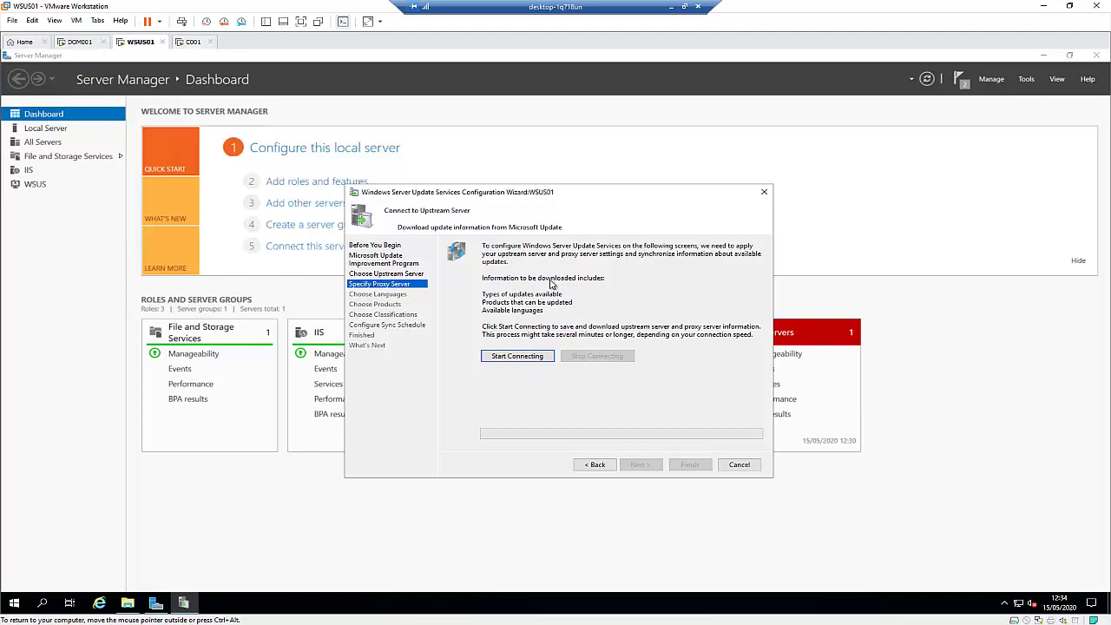
pyautogui.click(536, 357)
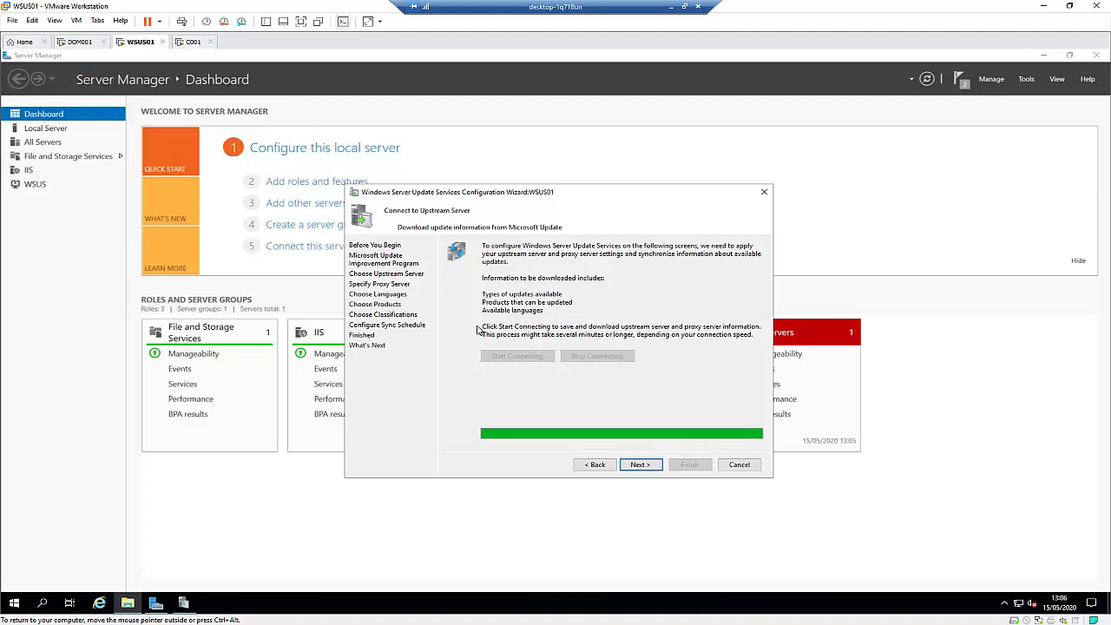
pyautogui.click(639, 465)
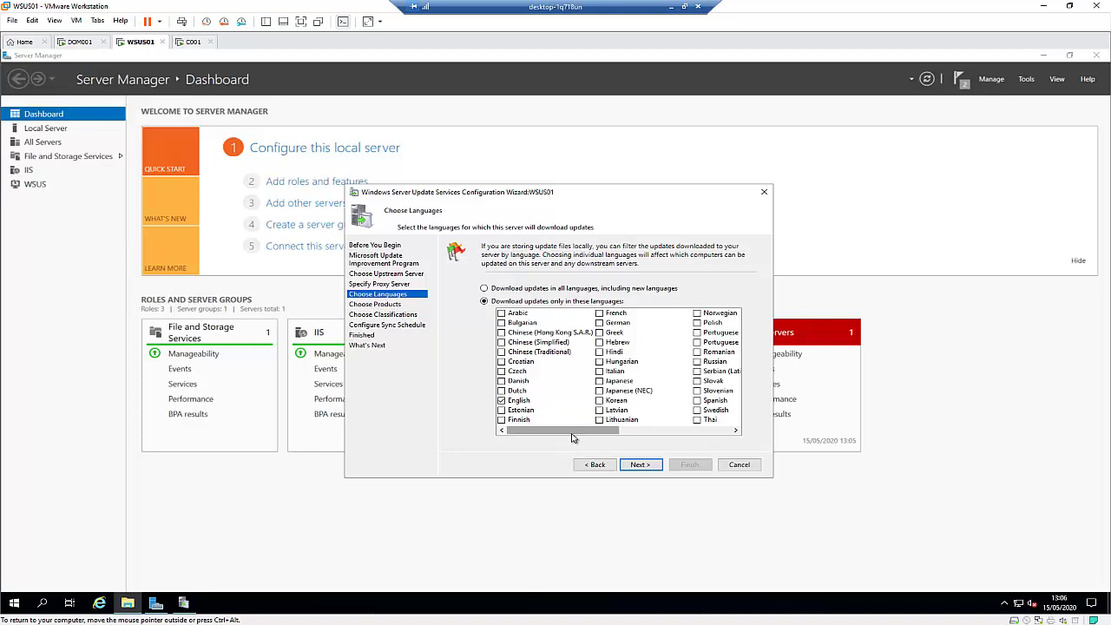
pyautogui.moveTo(572, 434); pyautogui.dragTo(598, 414)
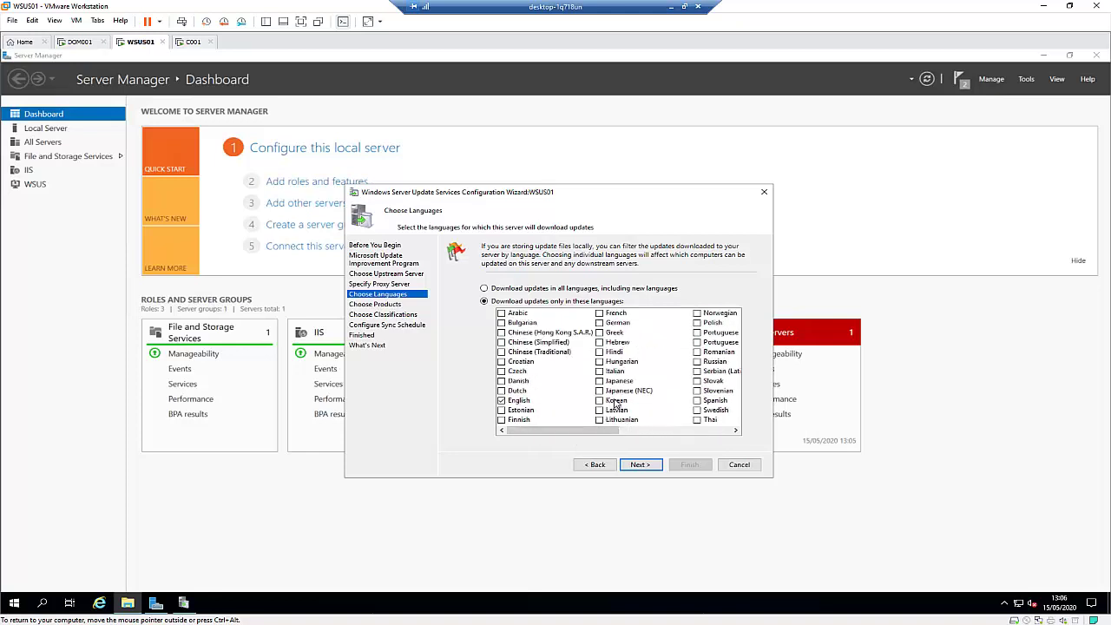
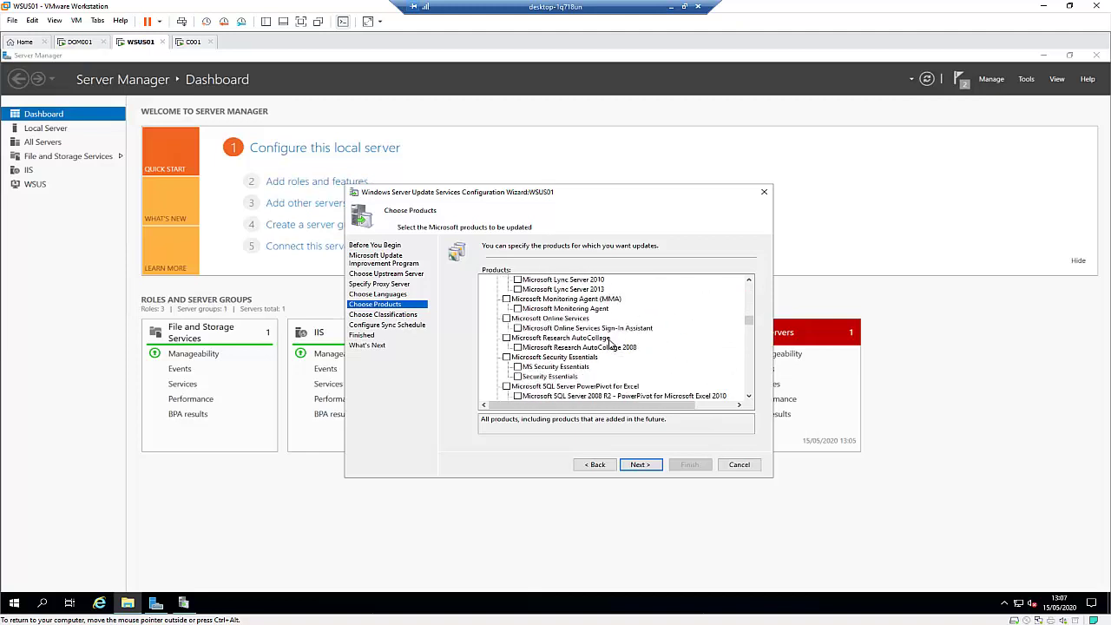
# Select Office 2016, Office 2019 and Office 365 Client as Office products to be updated
pyautogui.scroll(-10, 630, 357)
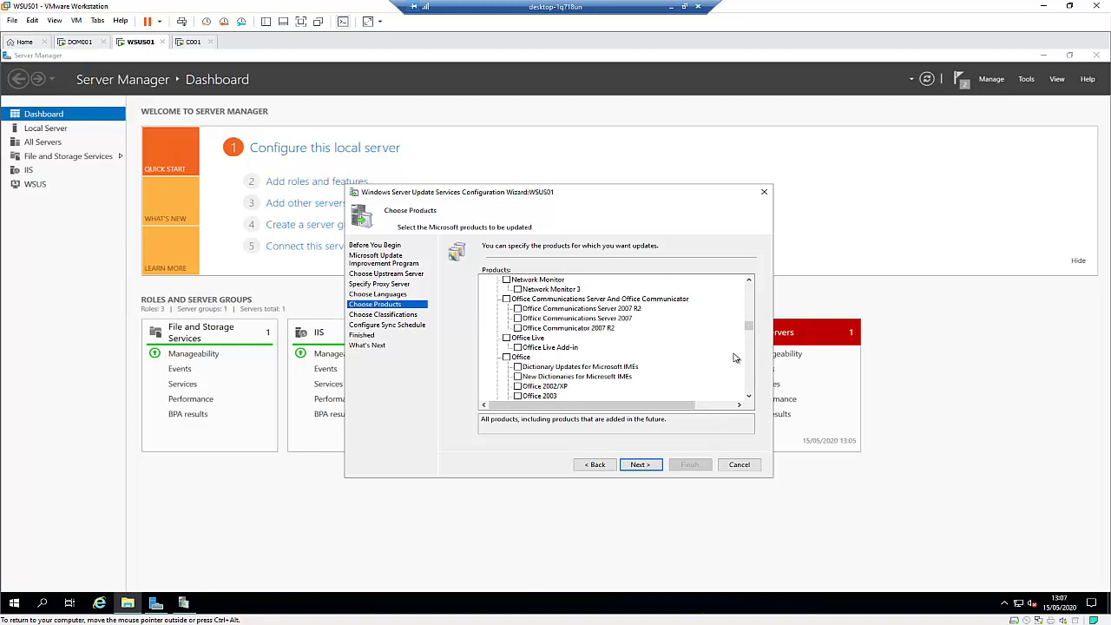
pyautogui.moveTo(748, 326)
pyautogui.mouseDown()
pyautogui.moveTo(748, 291)
pyautogui.moveTo(745, 330)
pyautogui.mouseUp()
pyautogui.scroll(2, 595, 332)
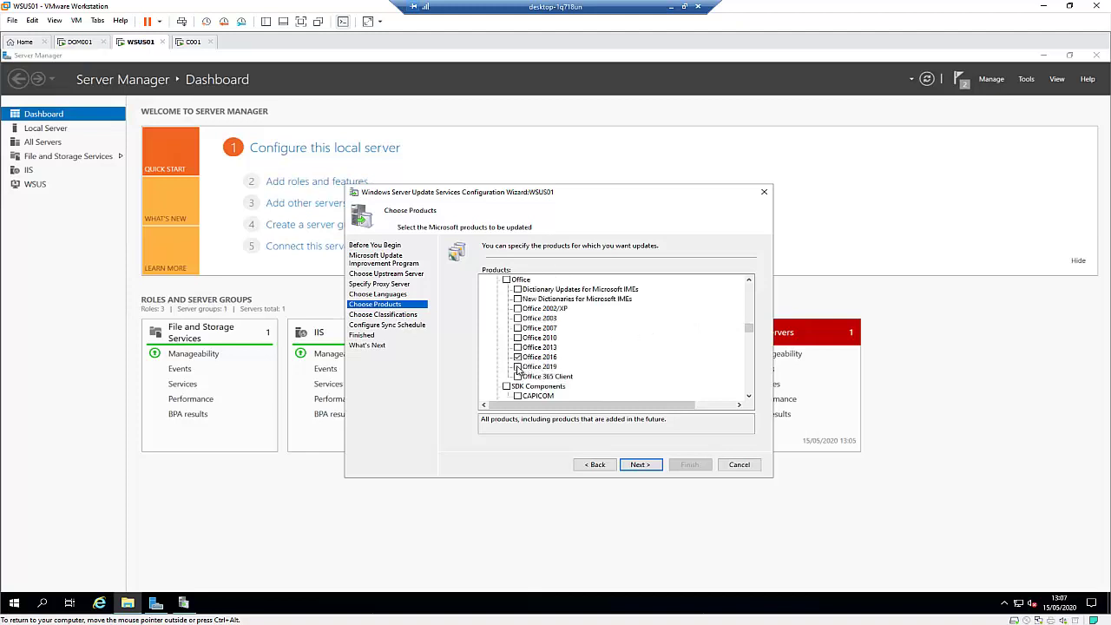
pyautogui.click(523, 380)
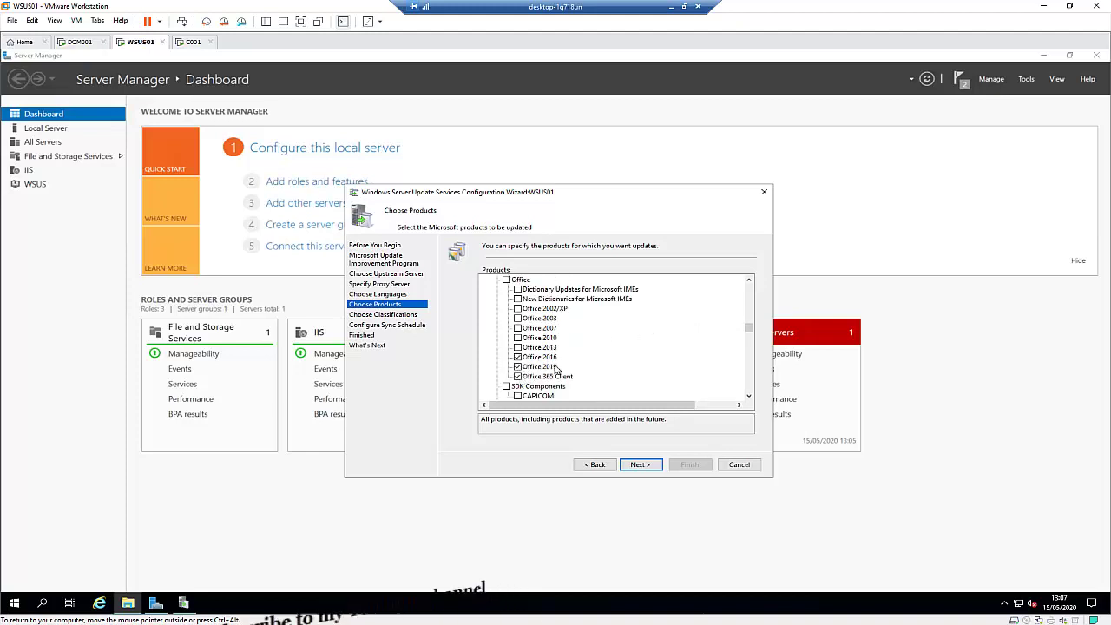
# Select the Windows 10 and Windows Server 2019 products, plus Microsoft Defender Antivirus and Microsoft Edge, for updates
pyautogui.scroll(-8, 564, 365)
pyautogui.scroll(-8, 583, 357)
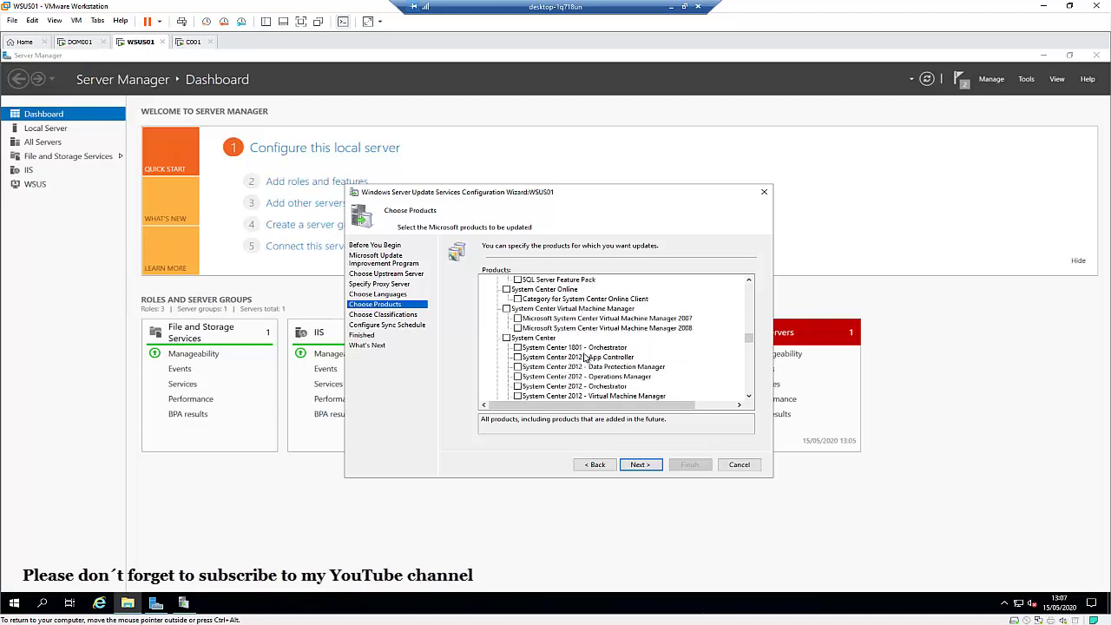
pyautogui.scroll(-10, 590, 365)
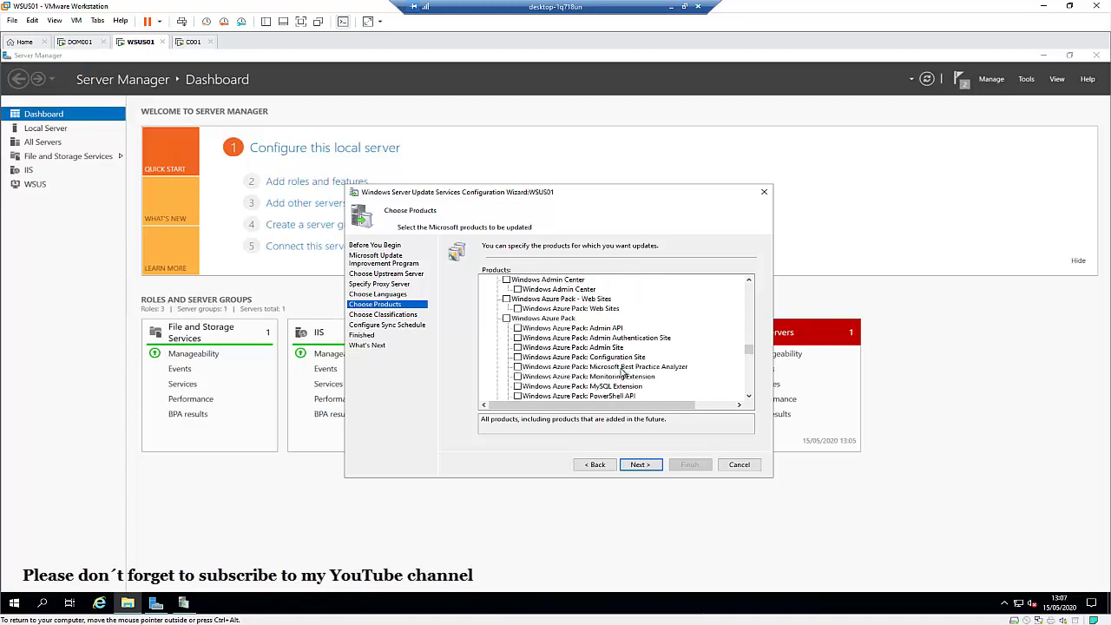
pyautogui.scroll(10, 582, 361)
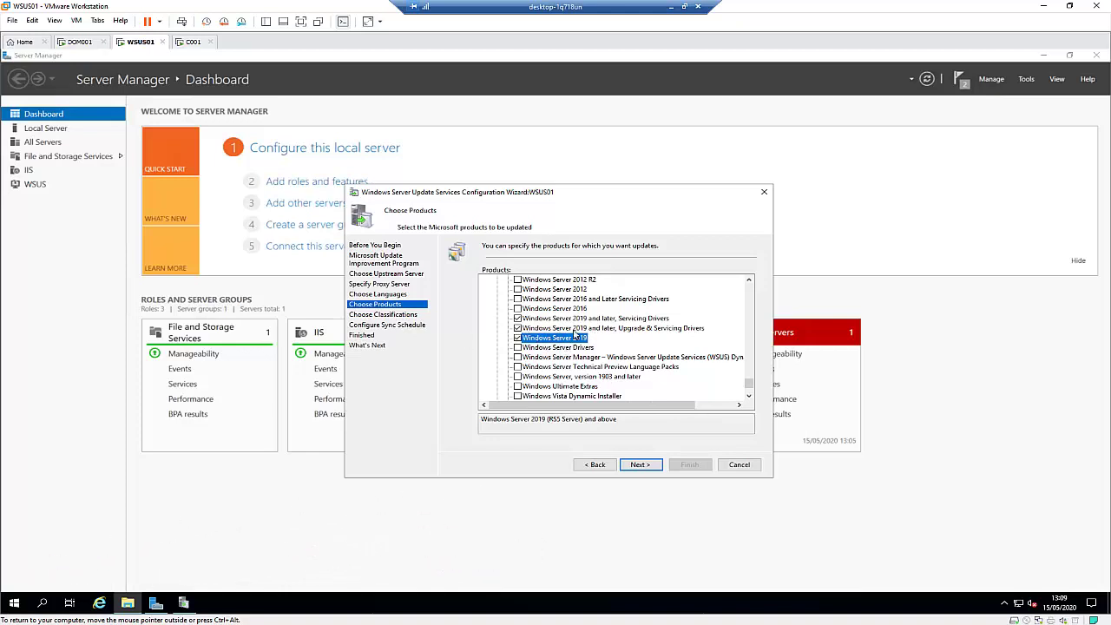
# Review the ticked Windows Server, Windows 10 and Office entries in the product list
pyautogui.scroll(10, 750, 323)
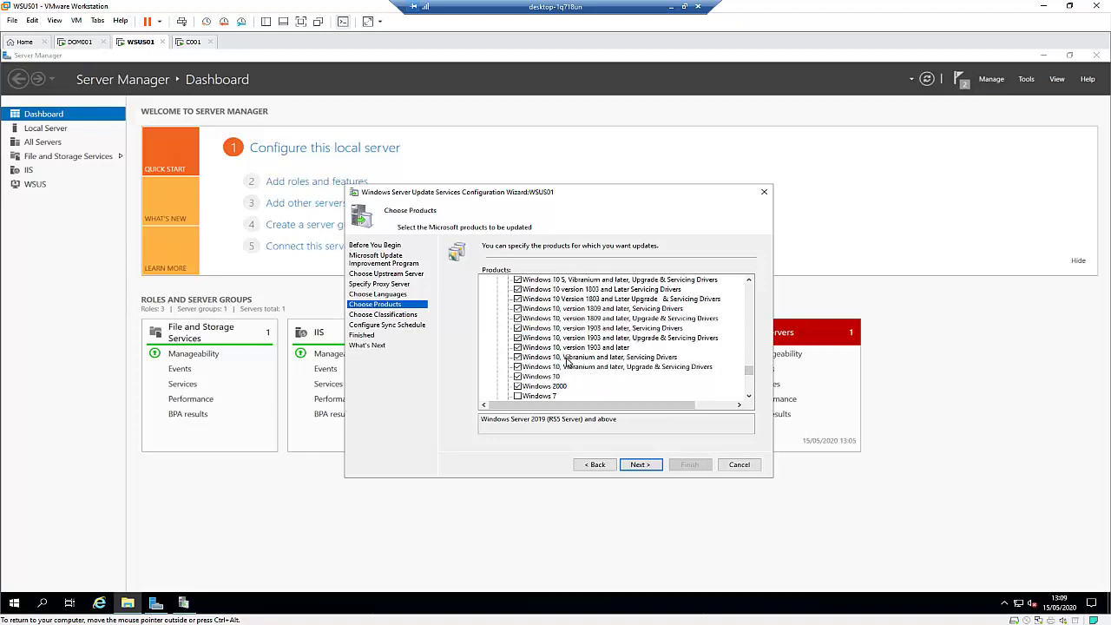
pyautogui.scroll(3, 568, 361)
pyautogui.scroll(8, 738, 352)
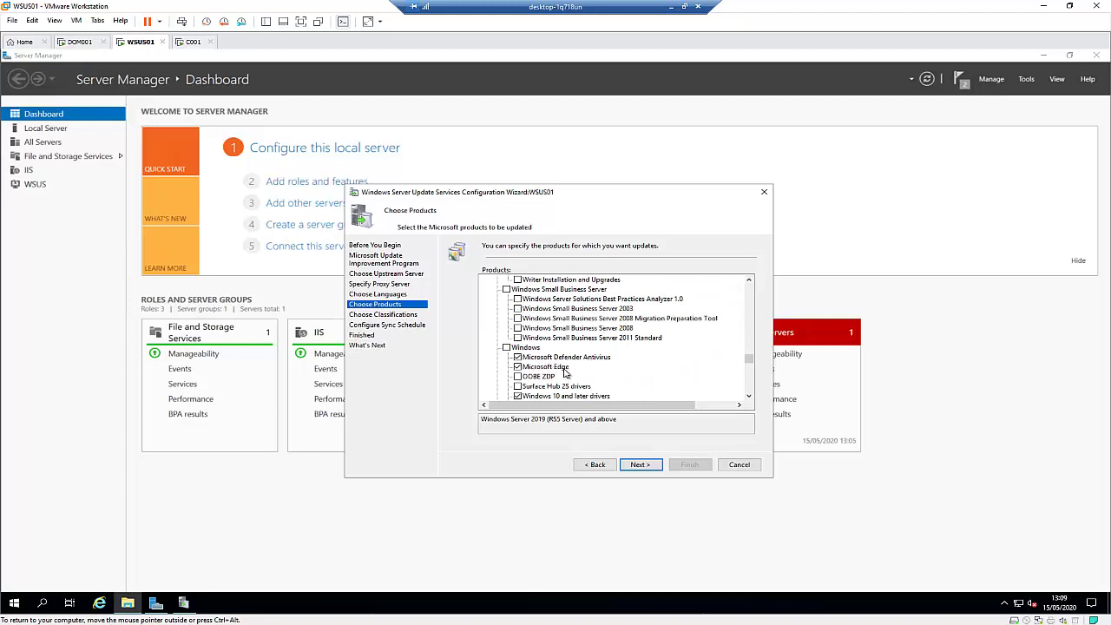
pyautogui.scroll(10, 647, 363)
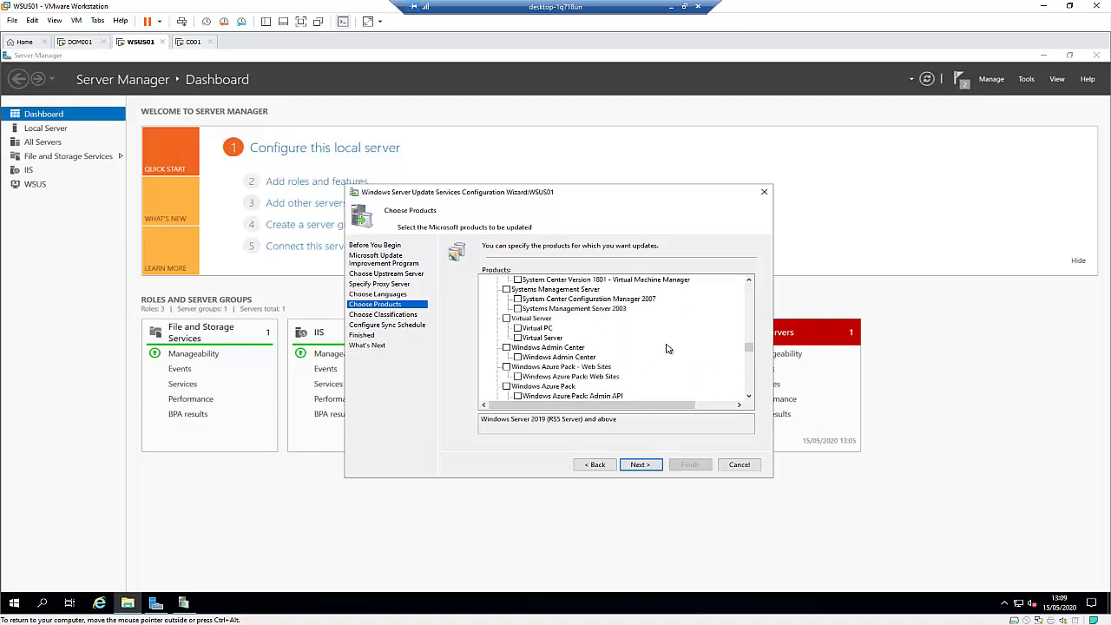
pyautogui.scroll(6, 668, 348)
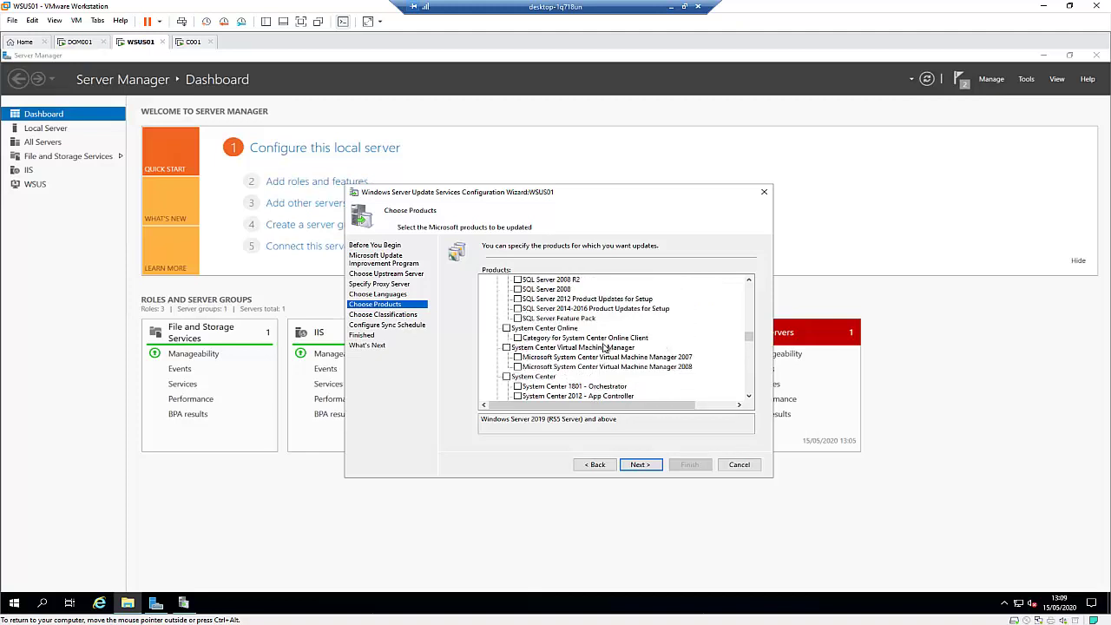
pyautogui.scroll(4, 633, 347)
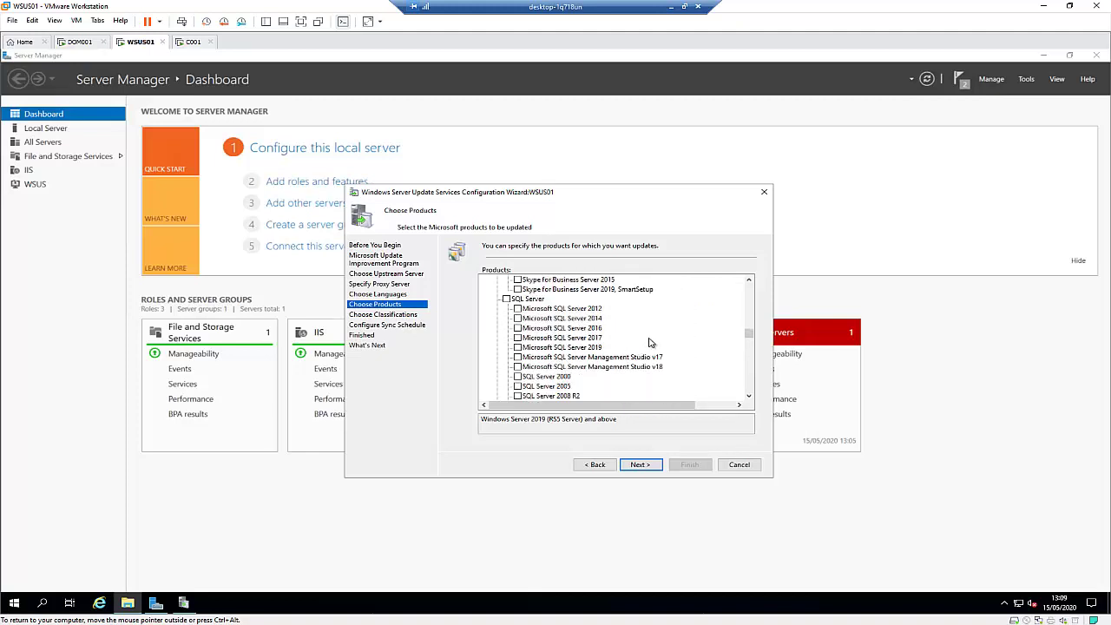
pyautogui.scroll(2, 649, 343)
pyautogui.scroll(3, 634, 347)
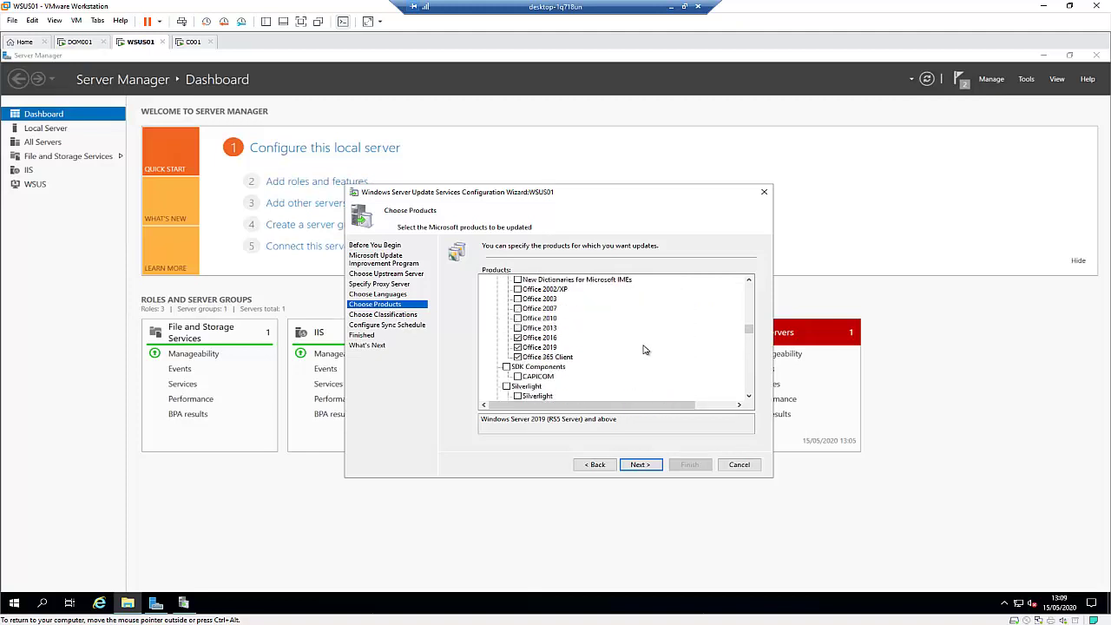
# Accept the product selection and add Feature Packs and Updates to the update classifications
pyautogui.click(646, 464)
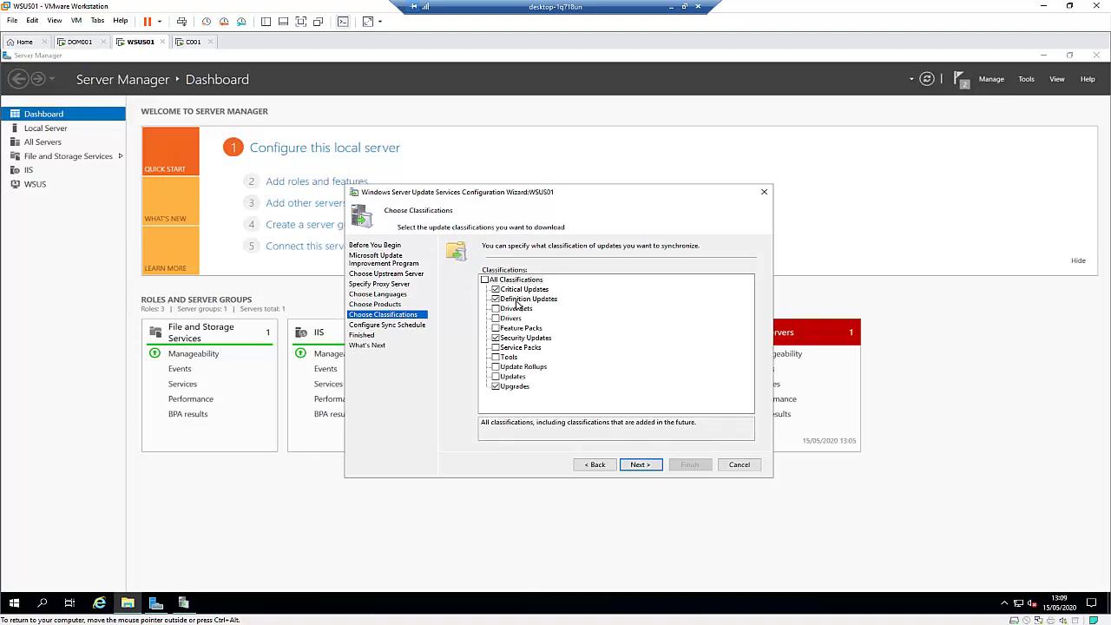
pyautogui.click(495, 377)
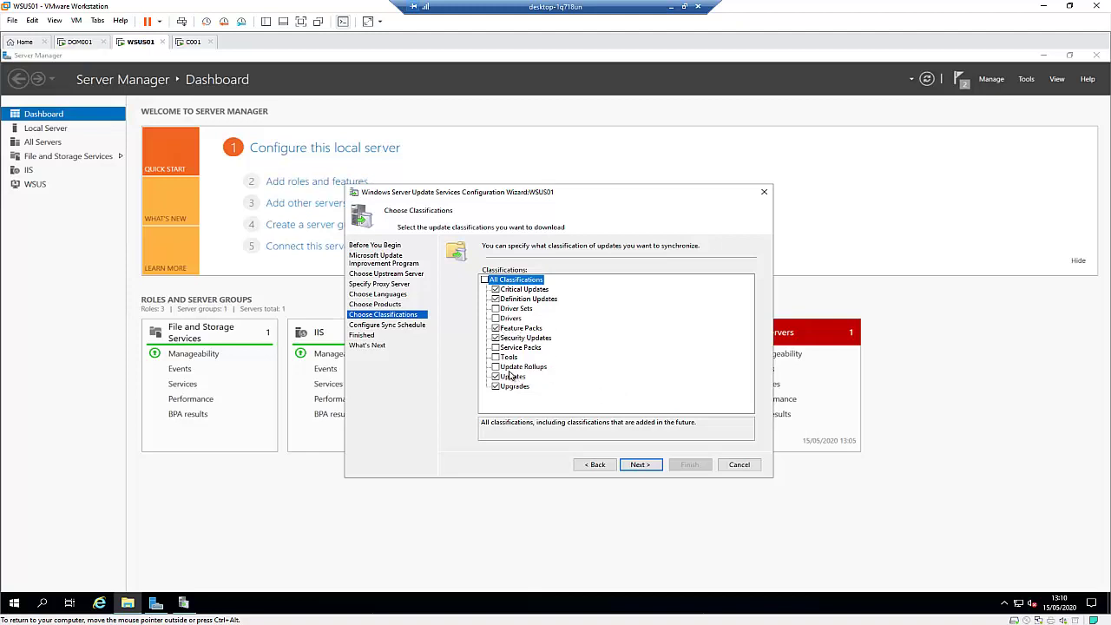
pyautogui.click(647, 466)
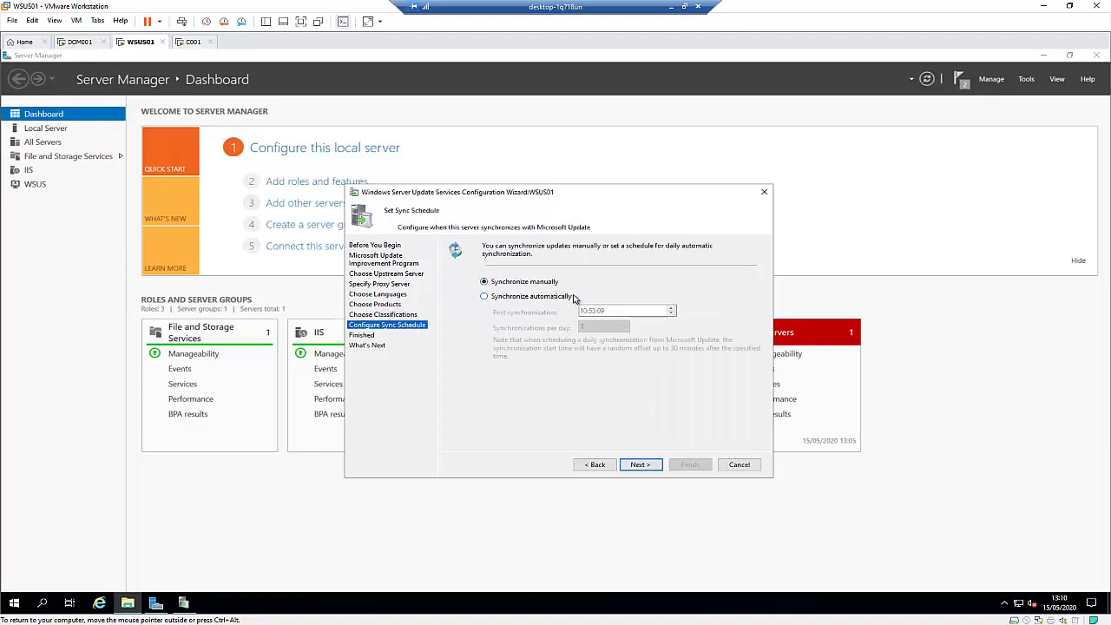
# Check the automatic synchronization options and keep the sync schedule on manual synchronization
pyautogui.click(509, 299)
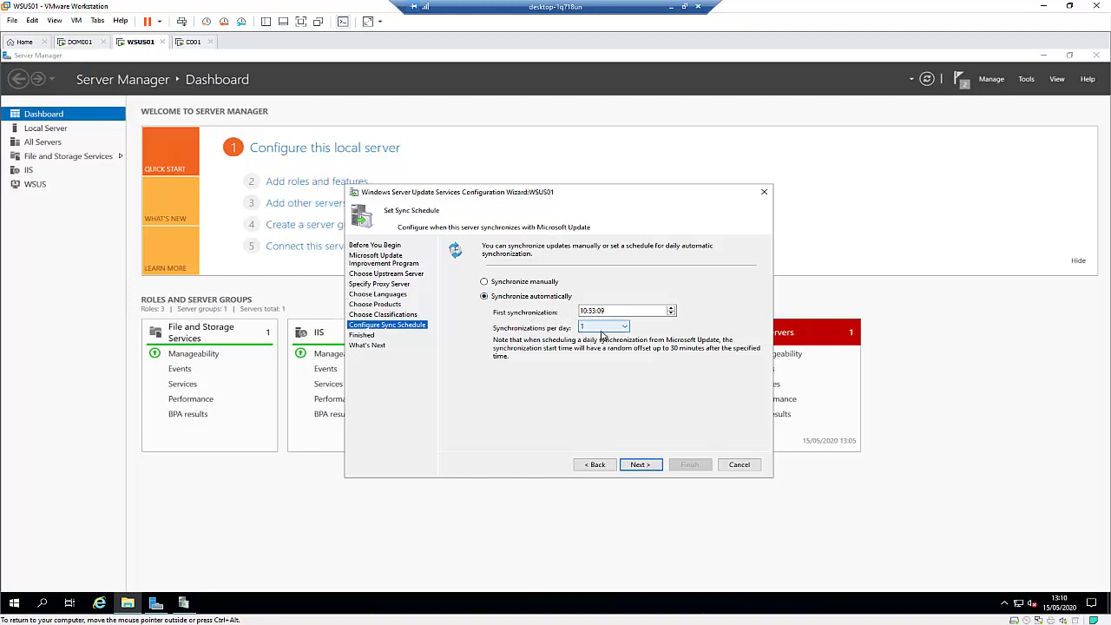
pyautogui.click(529, 285)
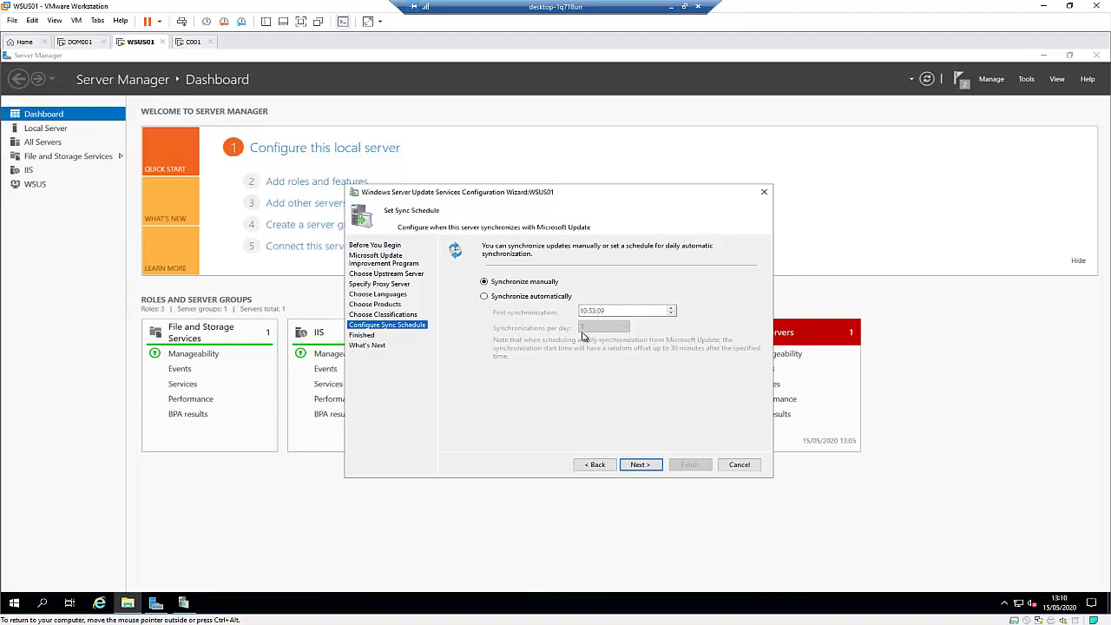
pyautogui.click(642, 464)
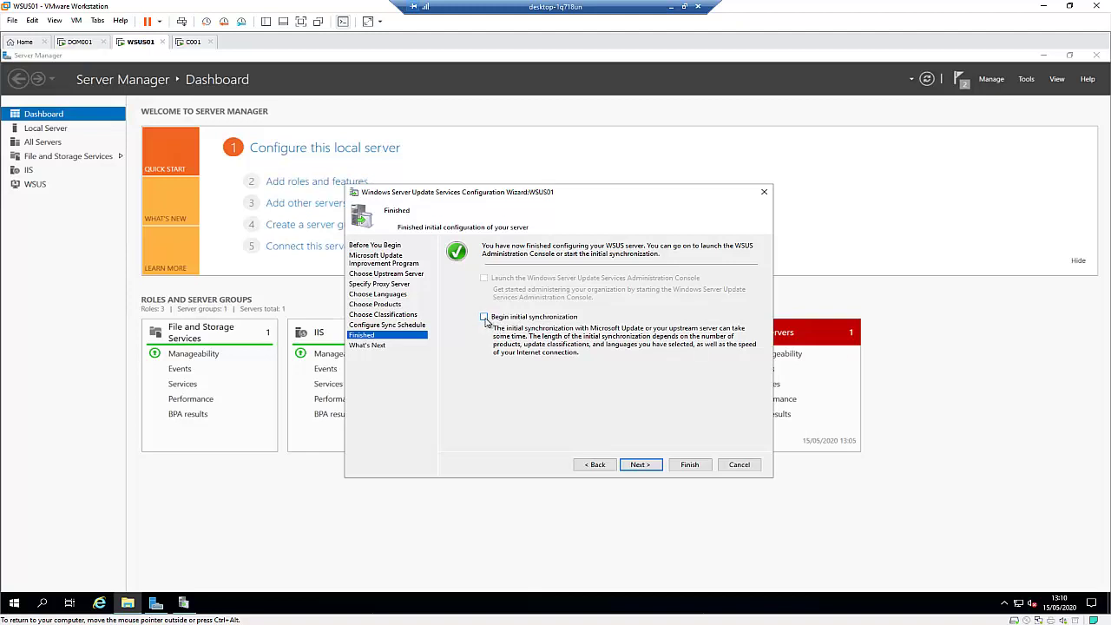
# Finish the configuration wizard without beginning the initial synchronization, and maximize the Update Services console
pyautogui.click(642, 465)
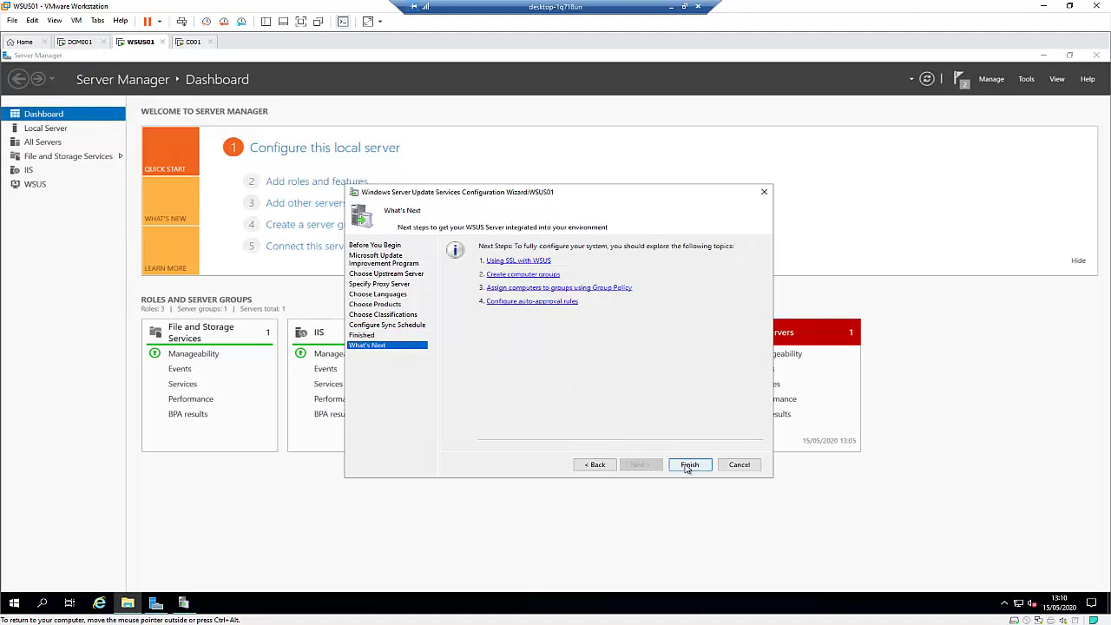
pyautogui.click(688, 465)
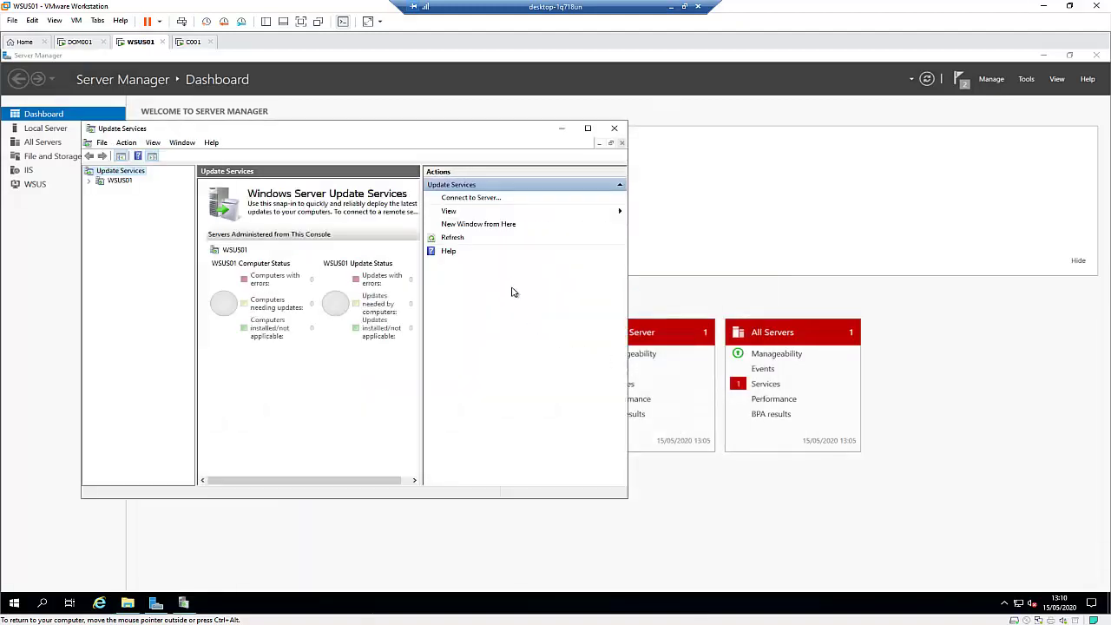
pyautogui.click(588, 128)
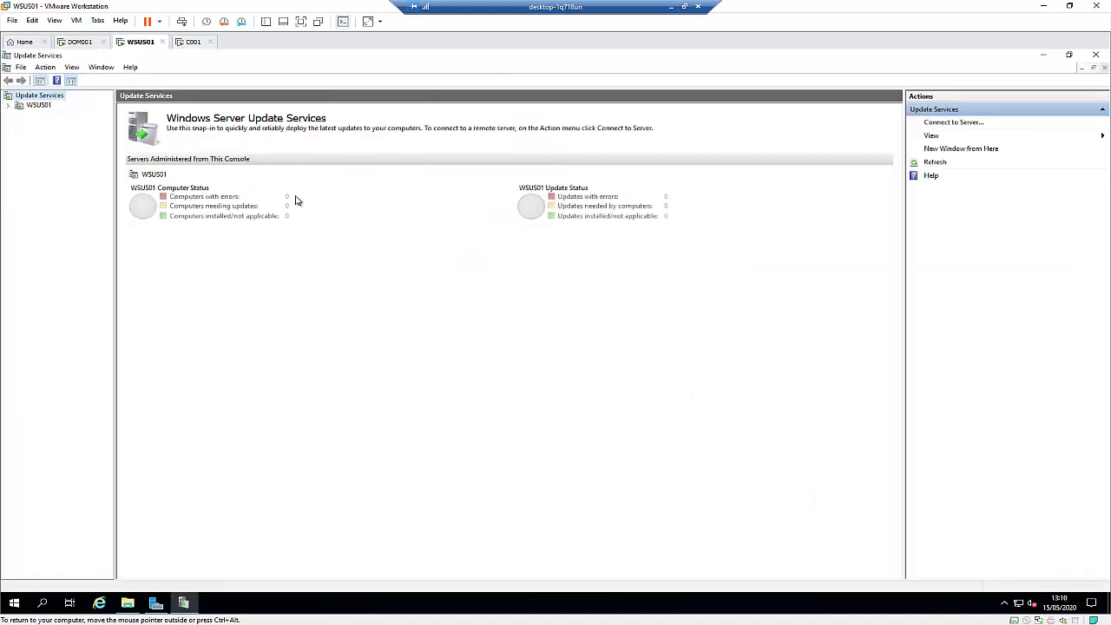